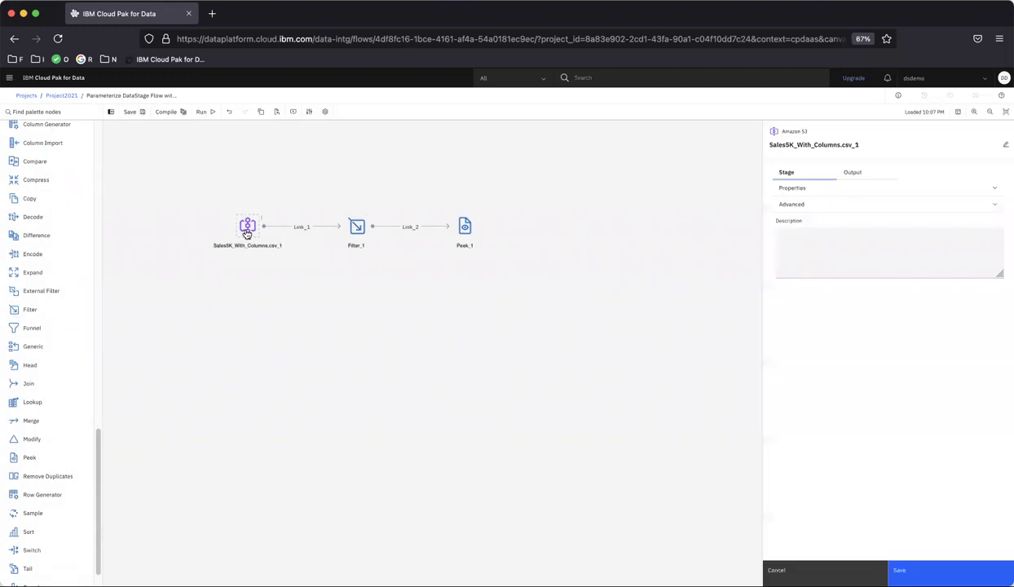
# Step: Preview the data of the Amazon S3 source stage and check its row count and columns
pyautogui.click(819, 191)
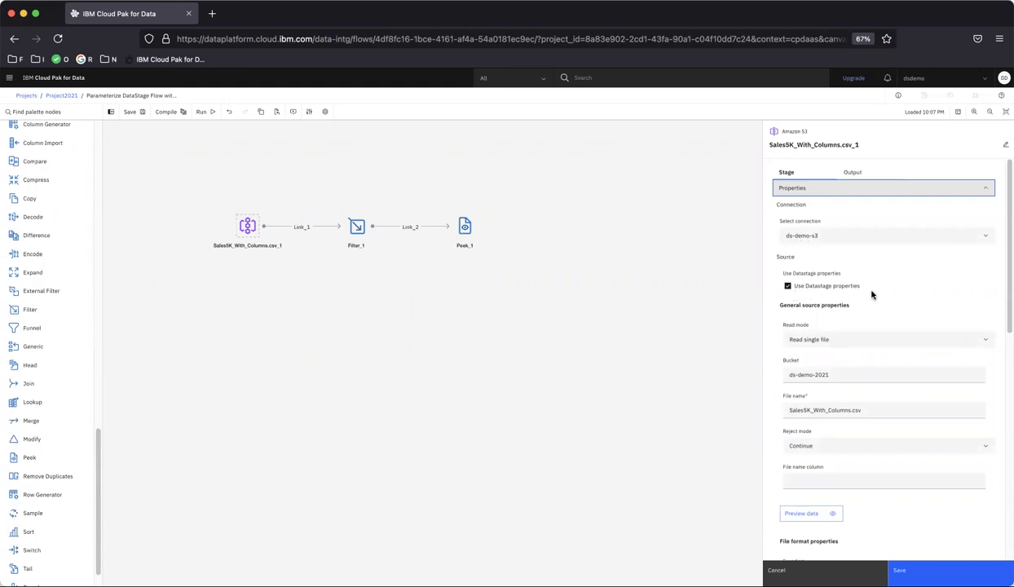
pyautogui.moveTo(798, 386)
pyautogui.moveTo(864, 411)
pyautogui.scroll(-4, 880, 420)
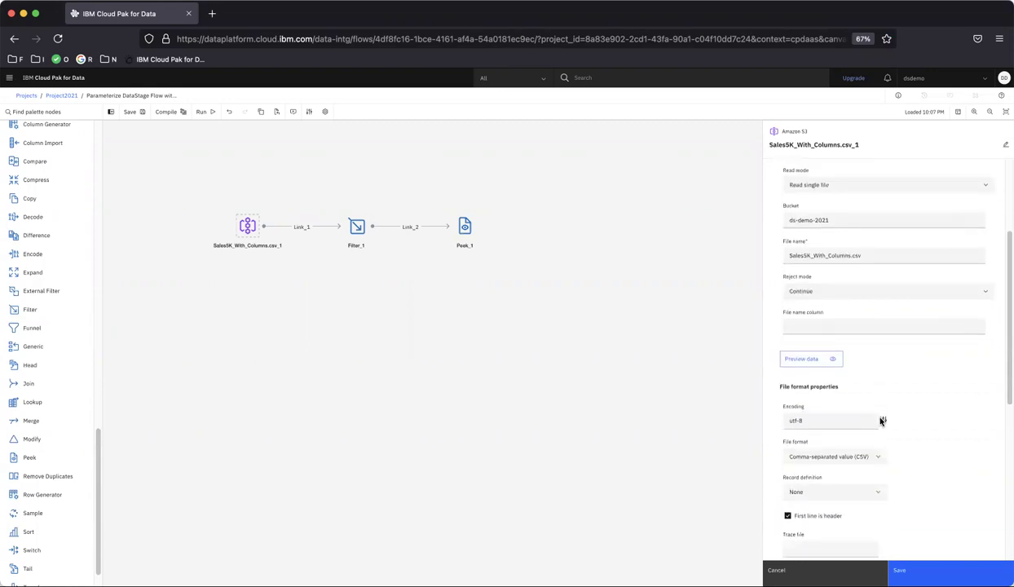
pyautogui.click(811, 361)
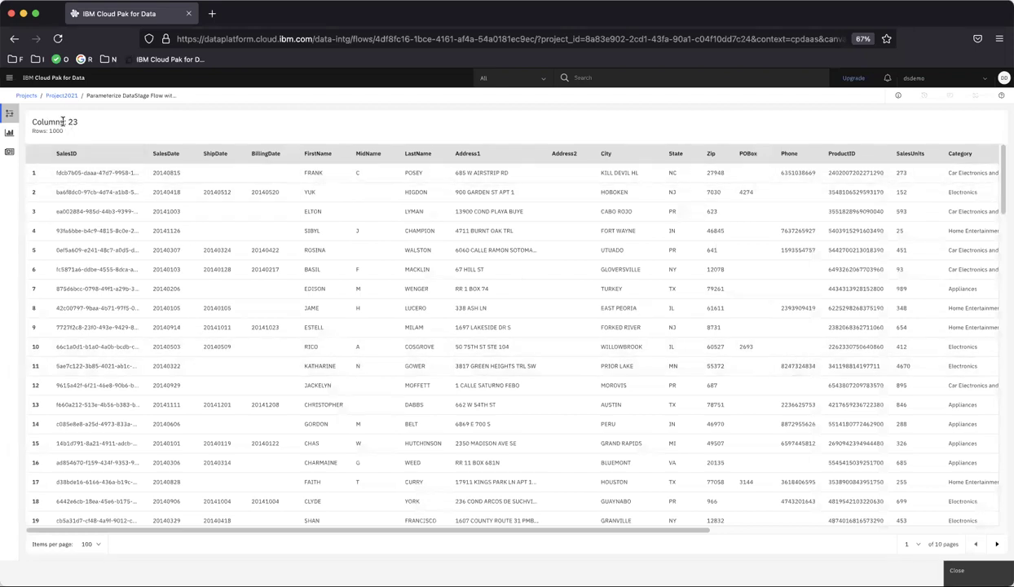
pyautogui.moveTo(65, 121)
pyautogui.mouseDown()
pyautogui.moveTo(95, 125)
pyautogui.moveTo(78, 136)
pyautogui.mouseUp()
pyautogui.moveTo(654, 535); pyautogui.dragTo(944, 534)
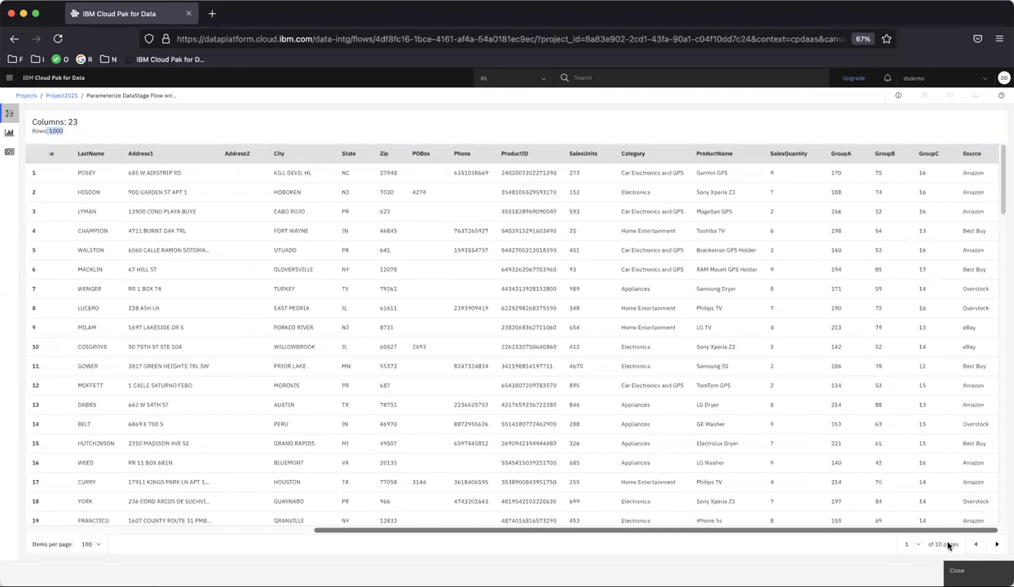
# Step: Sort the preview by the Source column, examine its distinct values down to the last row, and save and close the source stage
pyautogui.click(974, 157)
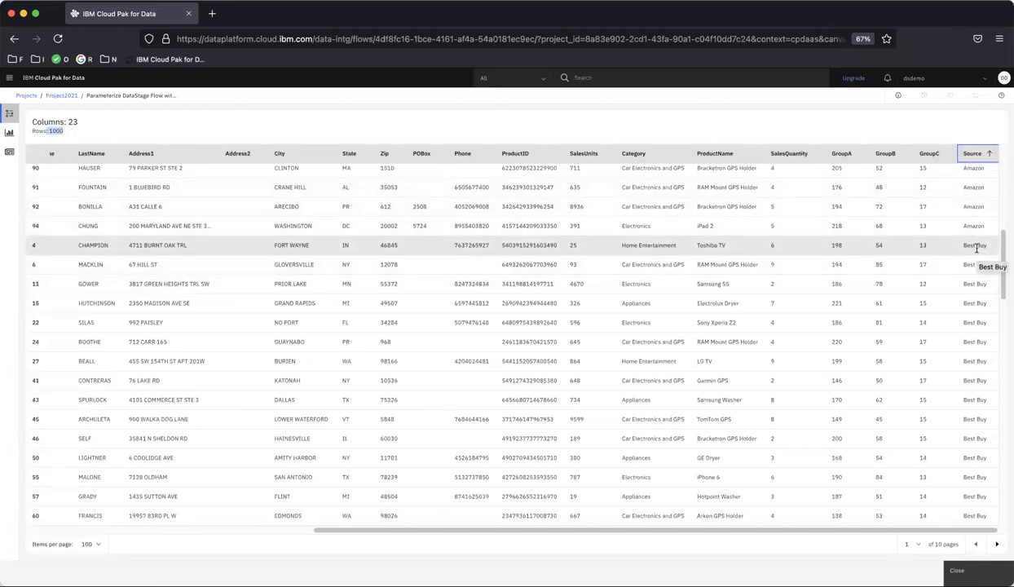
pyautogui.scroll(-10, 986, 310)
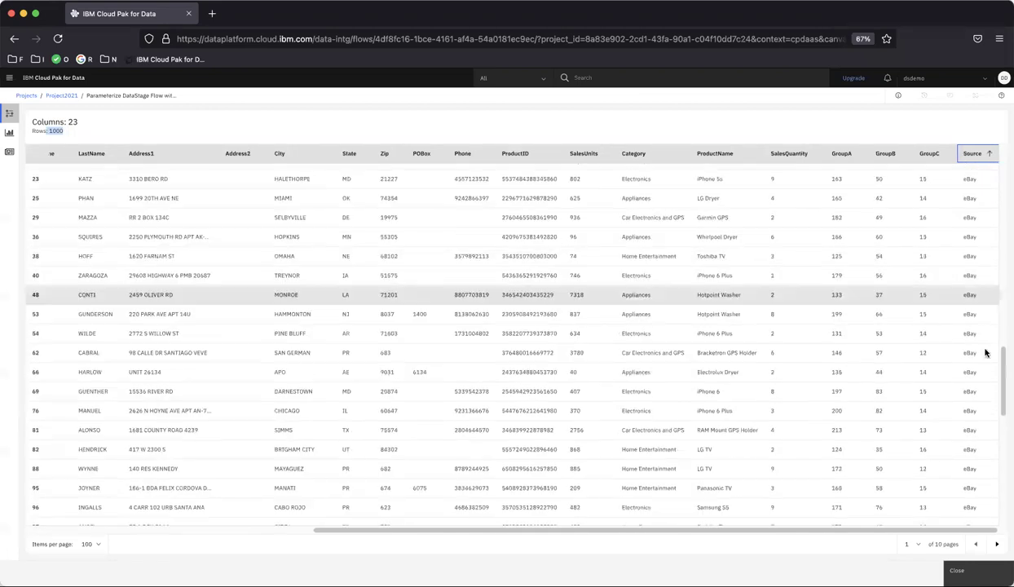
pyautogui.scroll(-5, 985, 352)
pyautogui.hscroll(-5, 985, 352)
pyautogui.moveTo(866, 530); pyautogui.dragTo(988, 532)
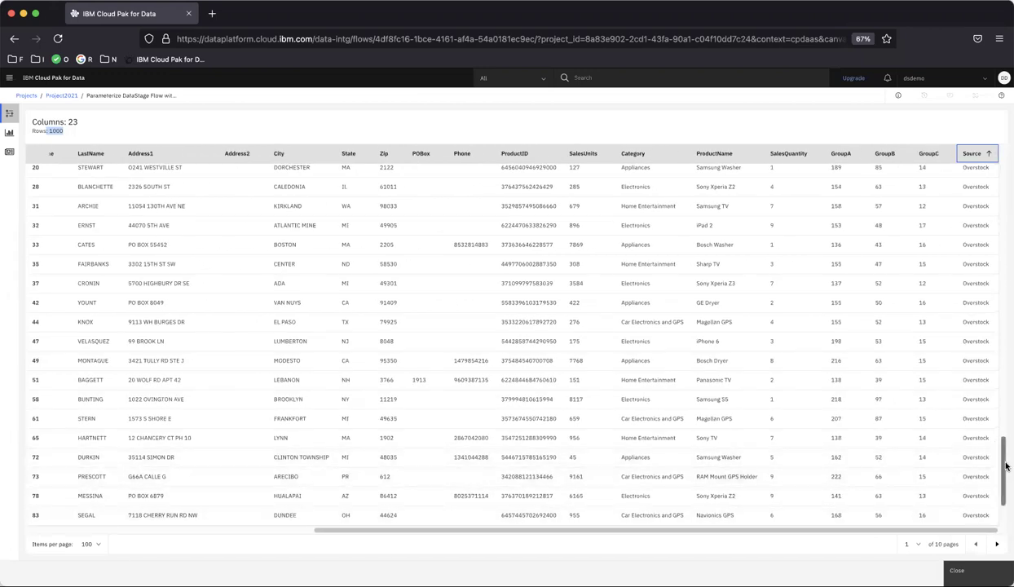
pyautogui.moveTo(1004, 465); pyautogui.dragTo(1005, 526)
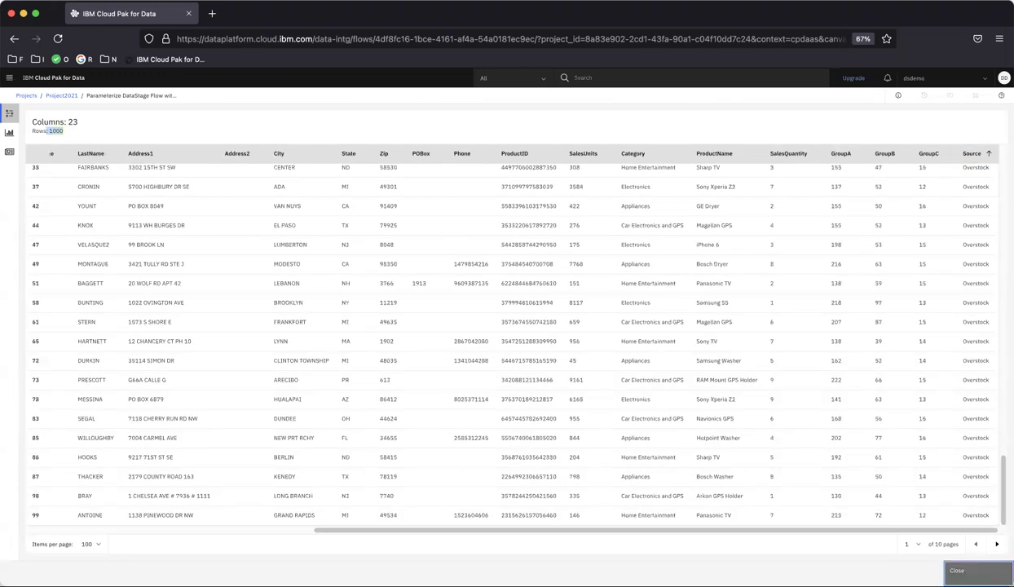
pyautogui.click(956, 570)
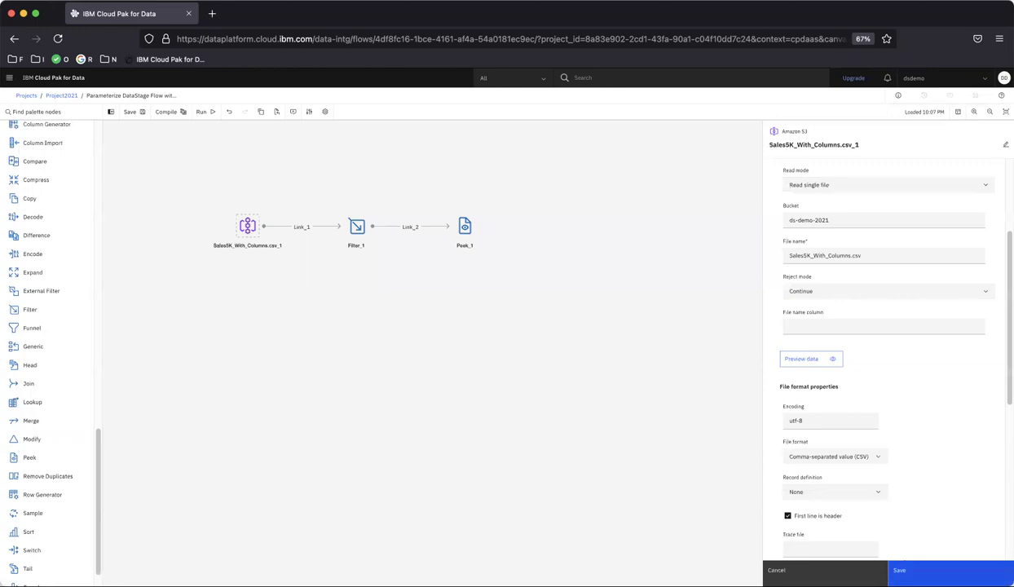
pyautogui.click(905, 570)
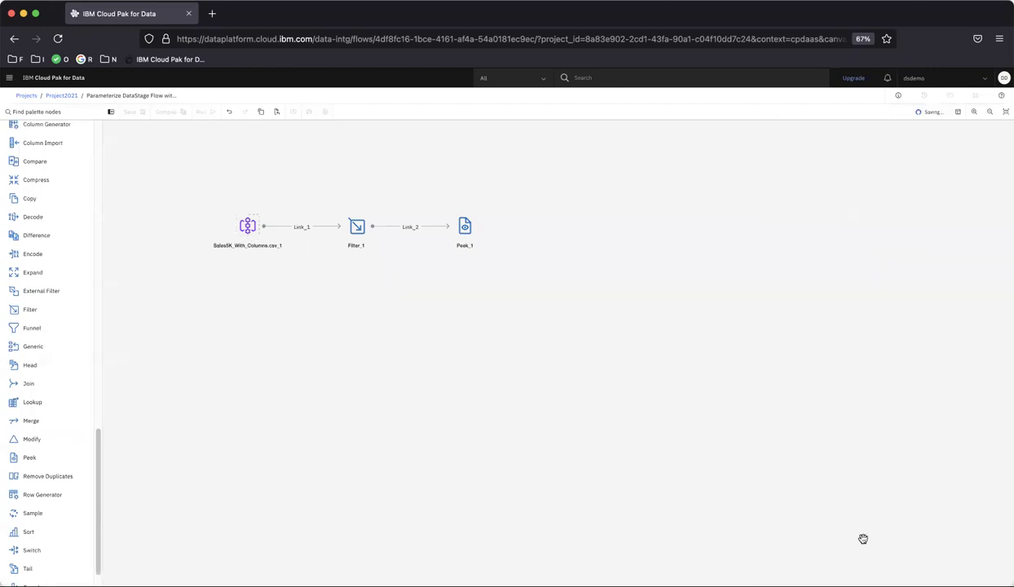
# Step: Add the where clause Source = 'Amazon' to the Filter_1 stage's predicates and save the stage
pyautogui.doubleClick(357, 232)
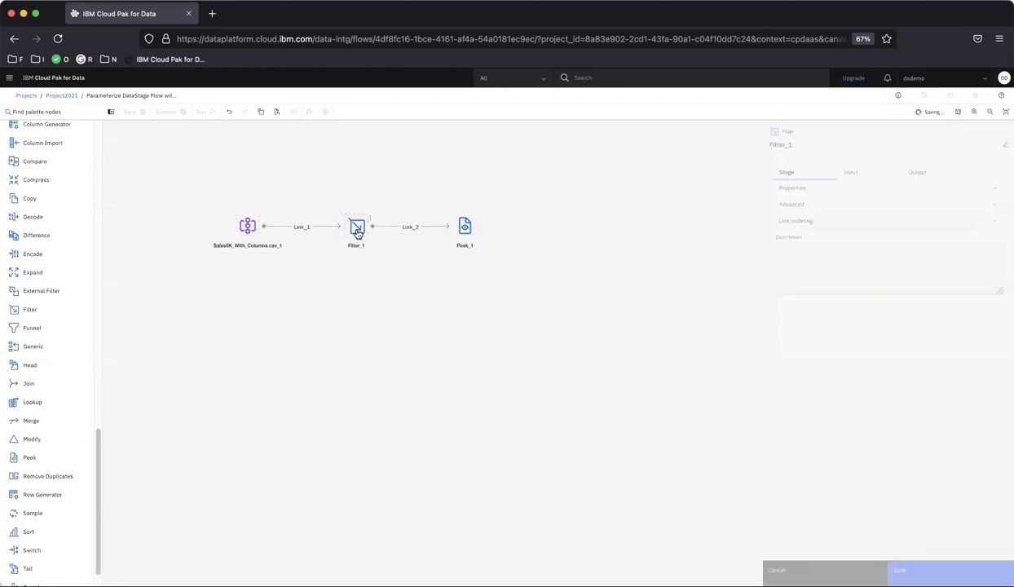
pyautogui.click(807, 188)
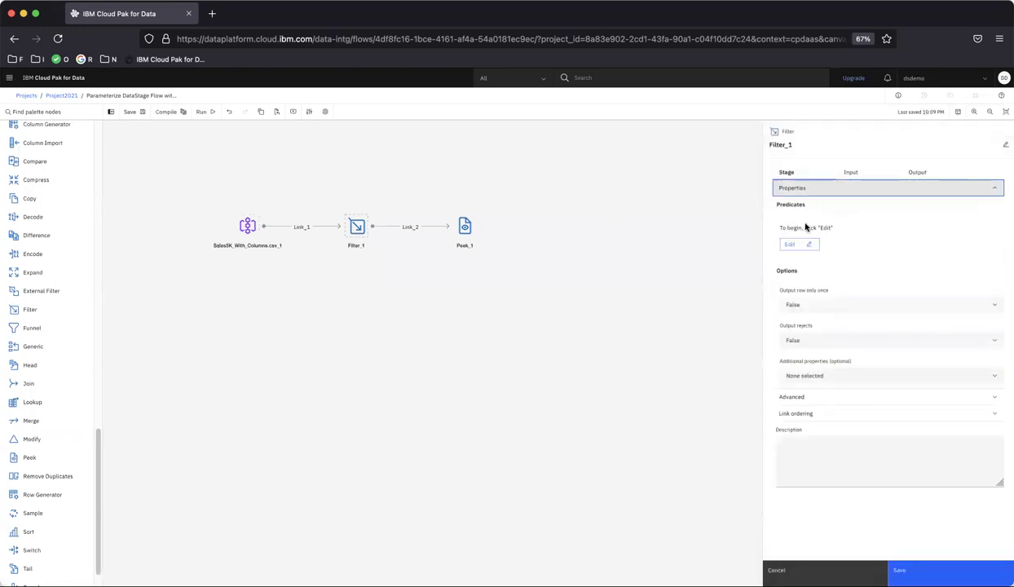
pyautogui.click(797, 245)
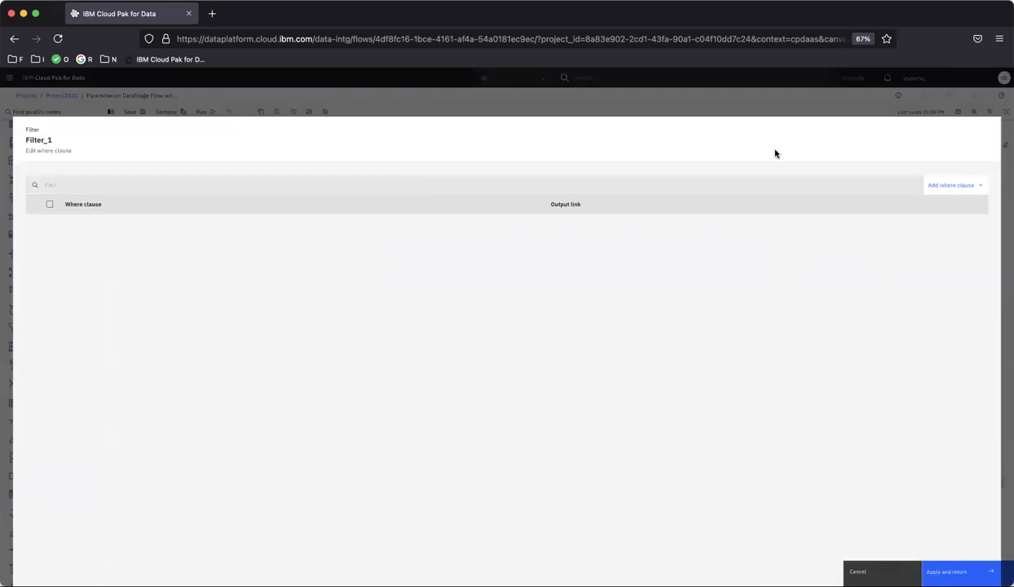
pyautogui.click(954, 182)
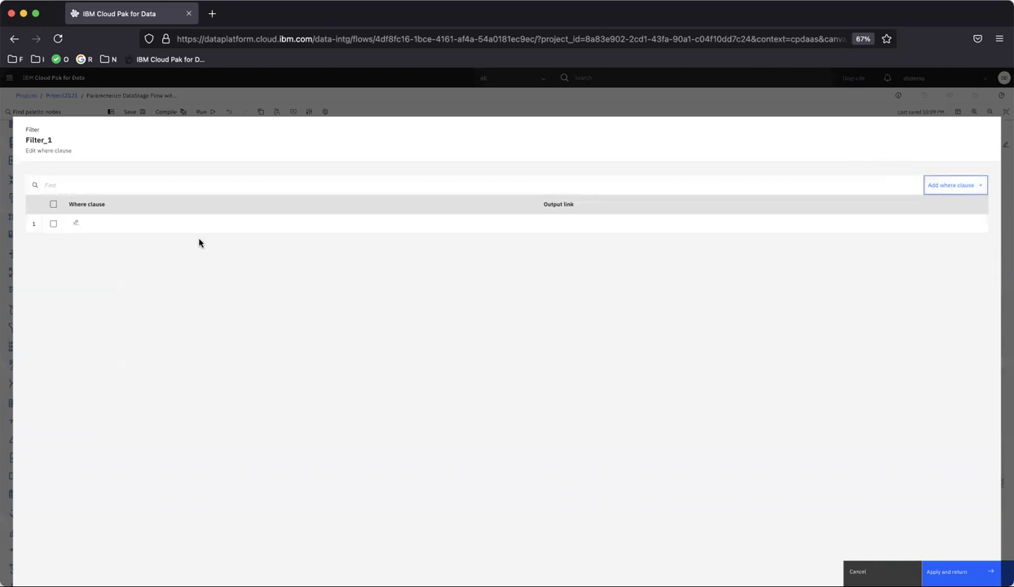
pyautogui.click(104, 224)
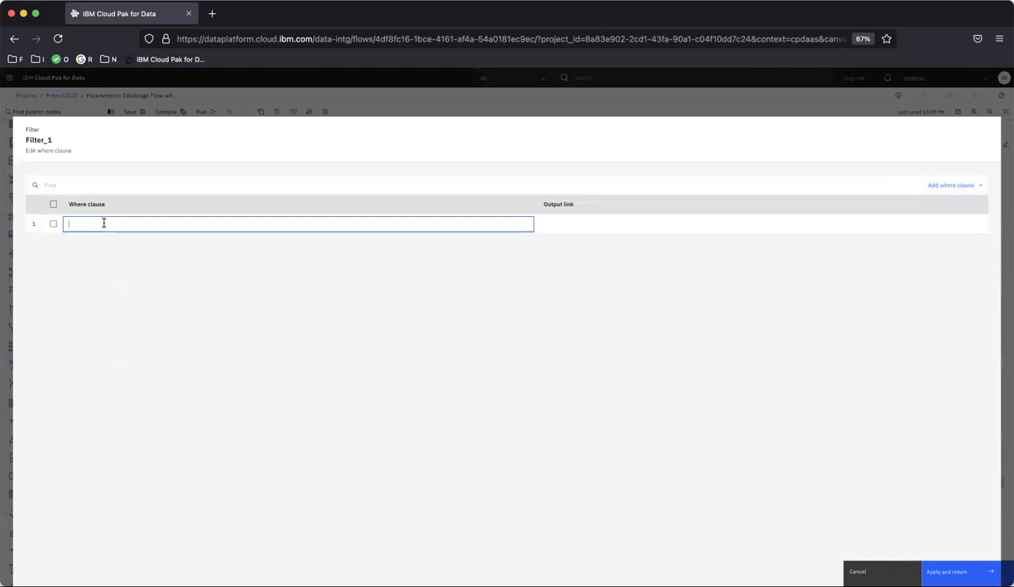
pyautogui.write("source = 'Amazon")
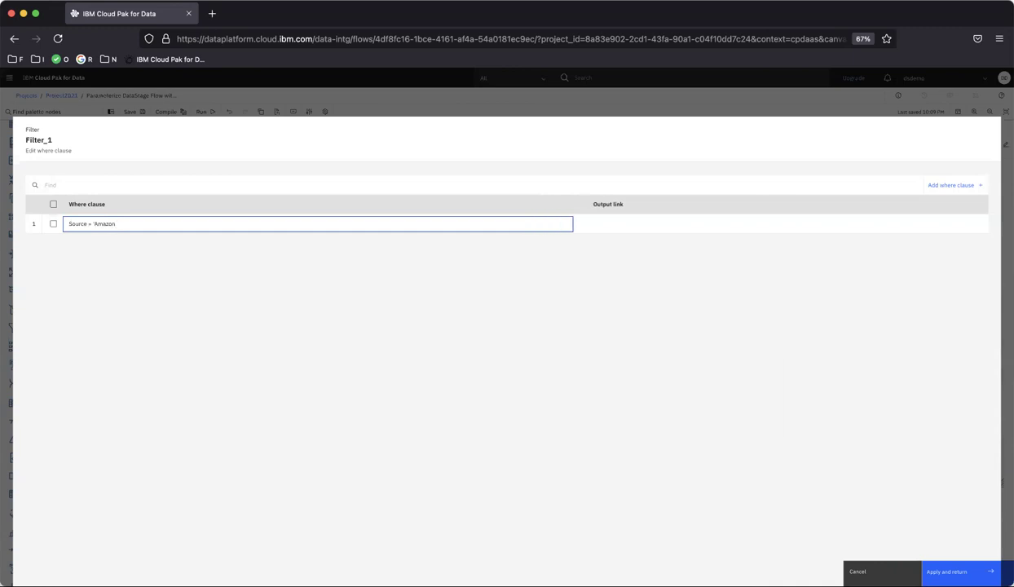
pyautogui.write("'")
pyautogui.press('Return')
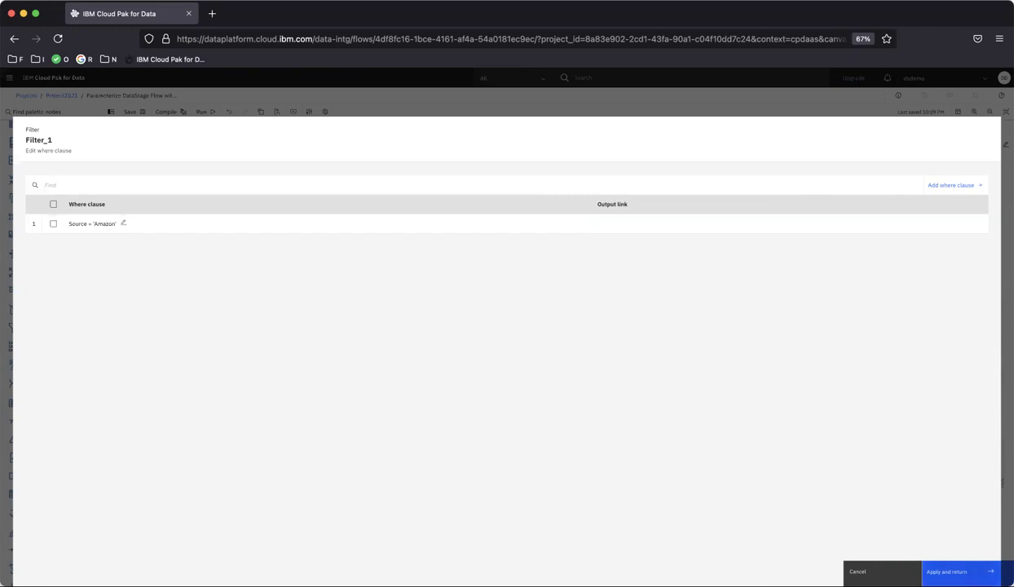
pyautogui.click(946, 572)
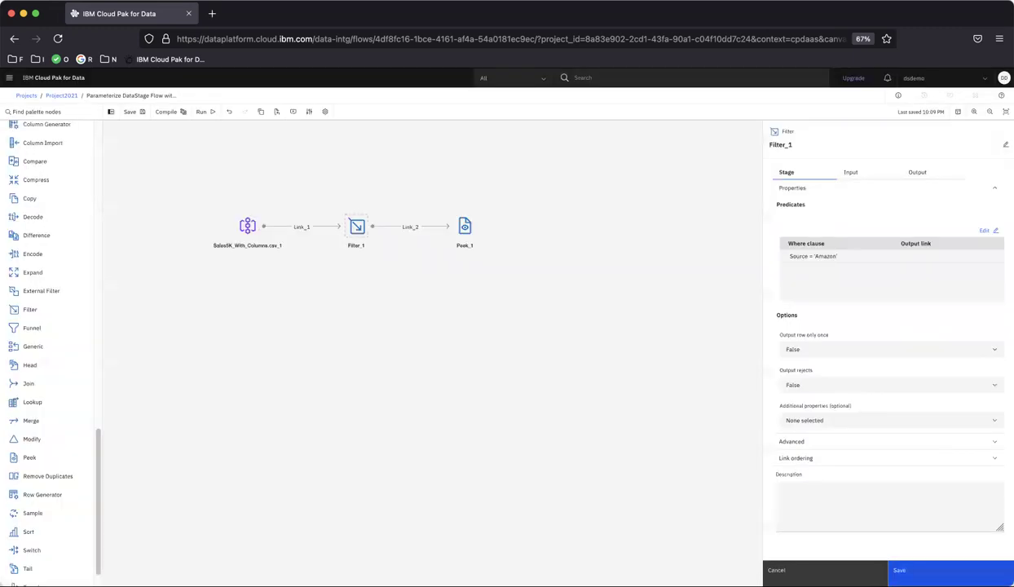
pyautogui.click(904, 569)
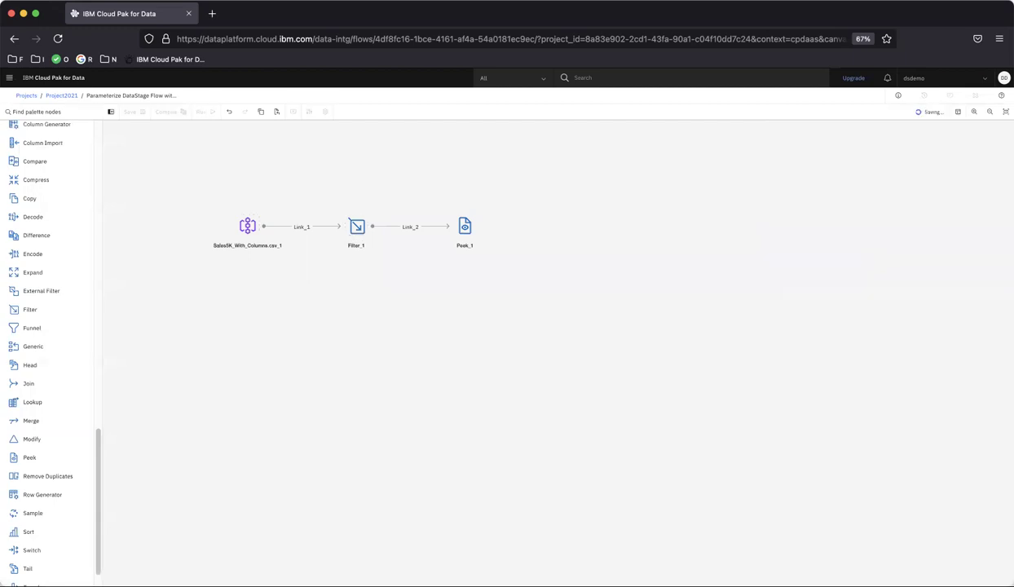
# Step: Run the flow and search its run log for "peek_"
pyautogui.click(200, 112)
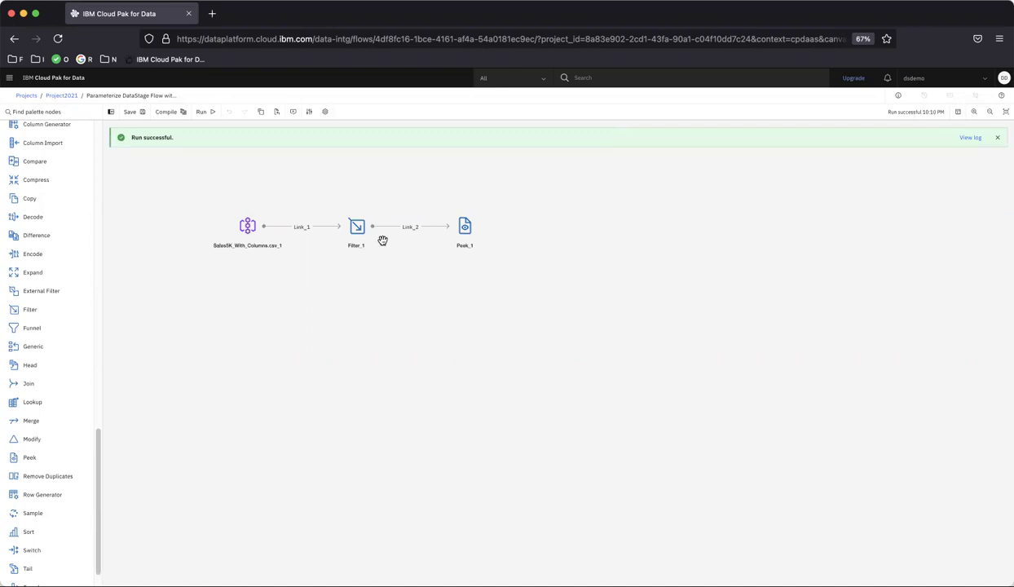
pyautogui.click(970, 137)
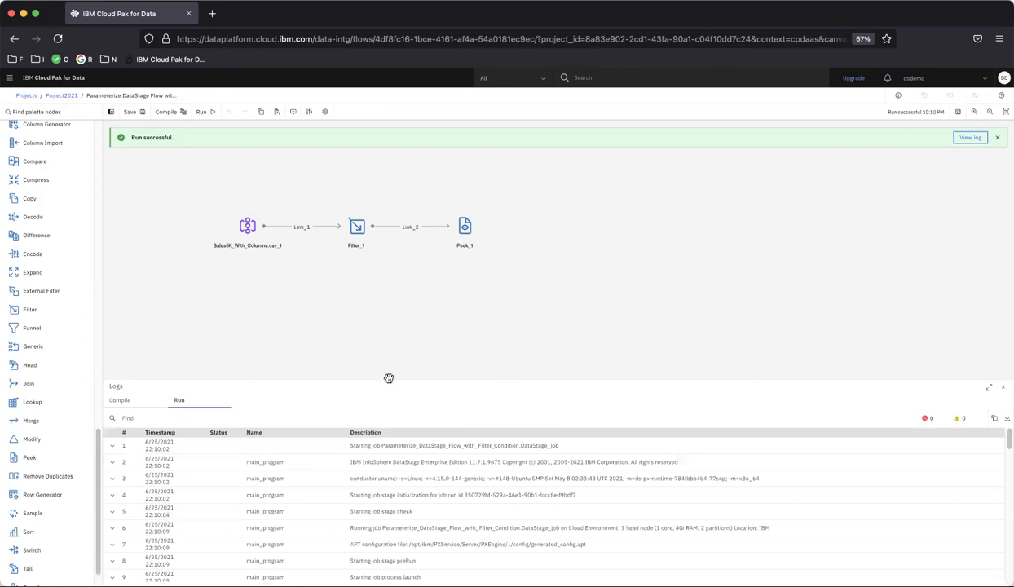
pyautogui.click(279, 413)
pyautogui.write('peek_')
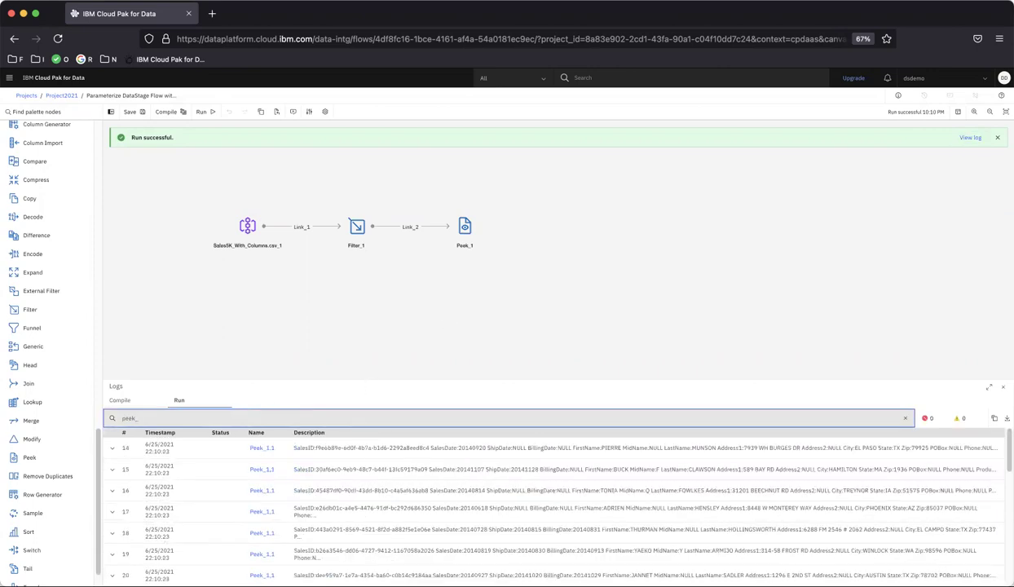
# Step: Expand Peek_1 log entries 14 and 17 and check the Source value in each record
pyautogui.click(112, 448)
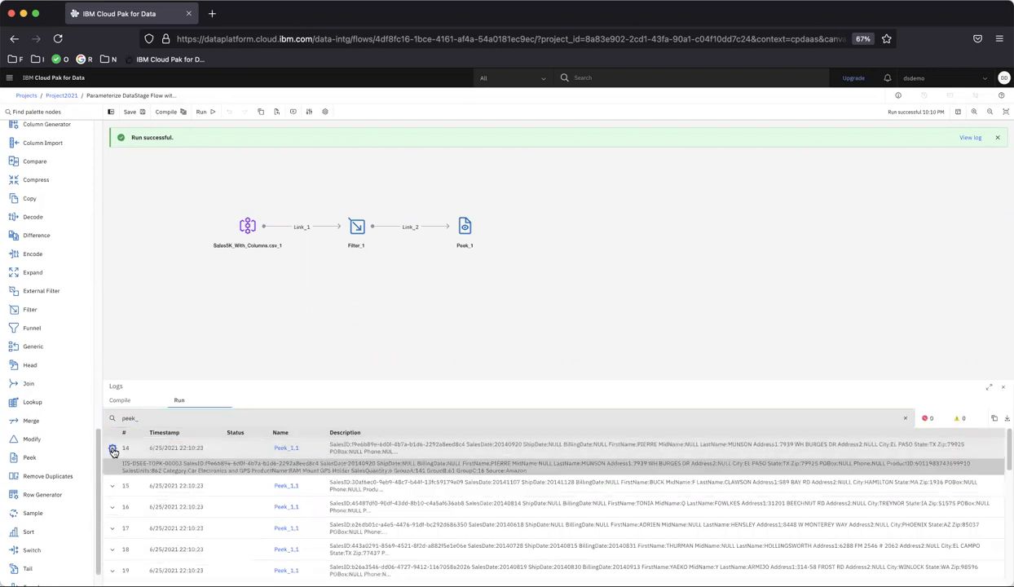
pyautogui.moveTo(486, 471); pyautogui.dragTo(527, 473)
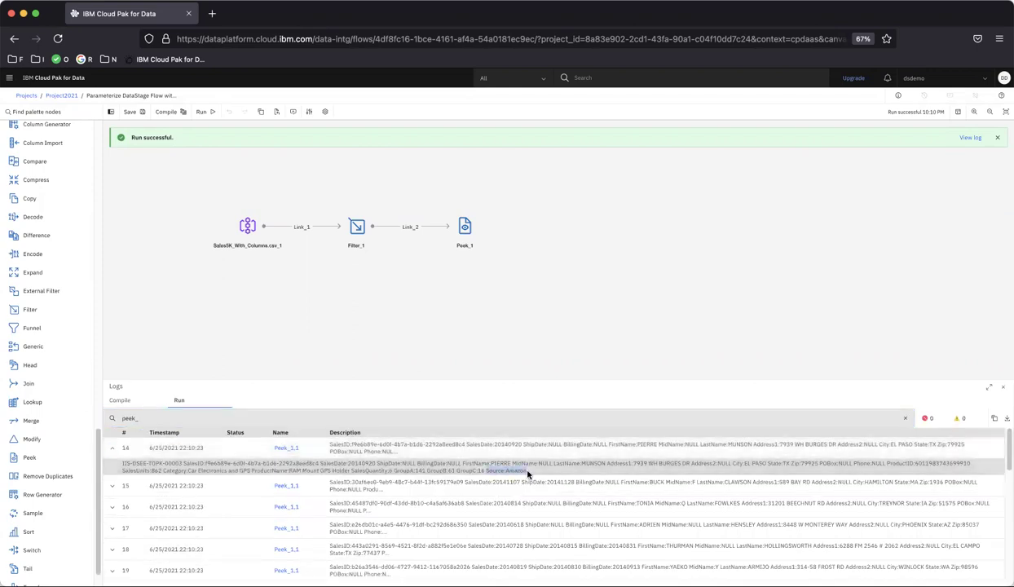
pyautogui.click(113, 528)
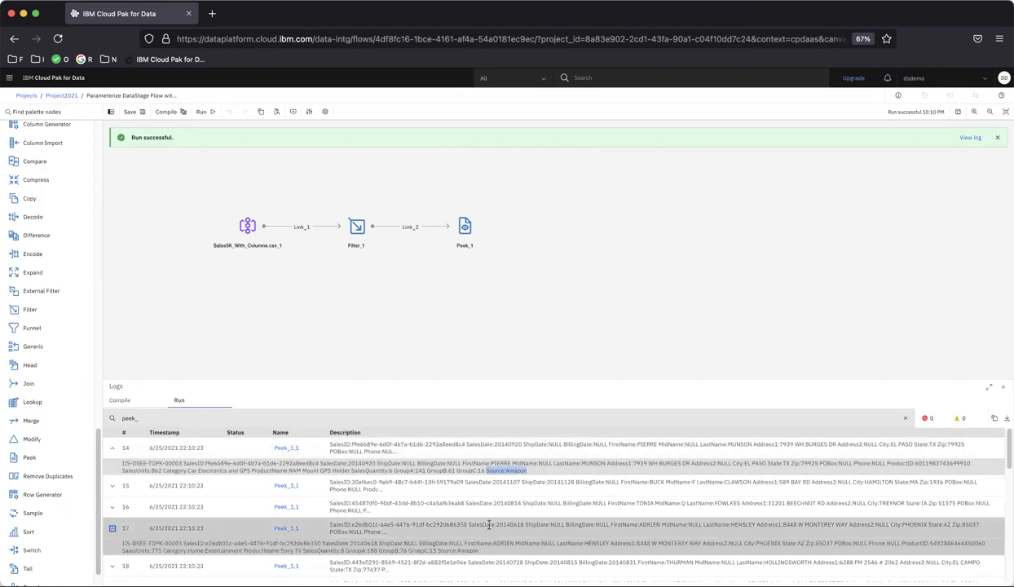
pyautogui.moveTo(439, 550); pyautogui.dragTo(492, 552)
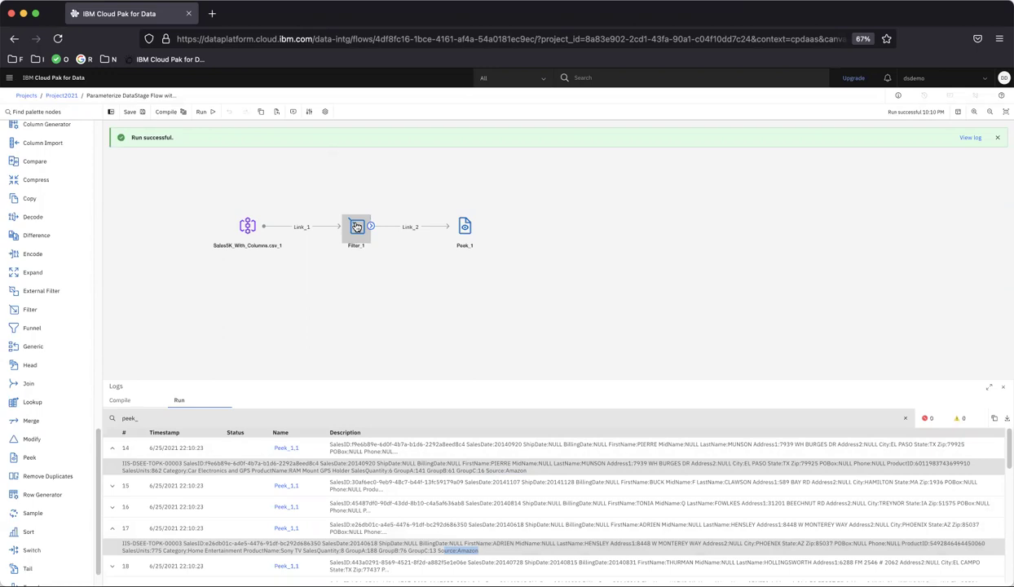
# Step: Create a local String flow parameter named Source with prompt "Sales Source" and default value Overstock, and return to the canvas
pyautogui.click(308, 113)
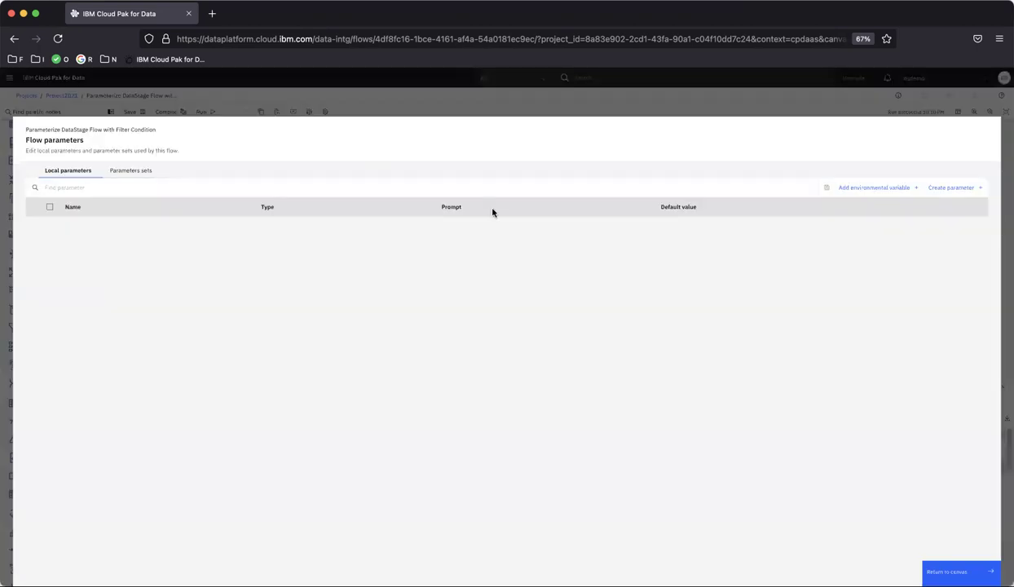
pyautogui.click(946, 189)
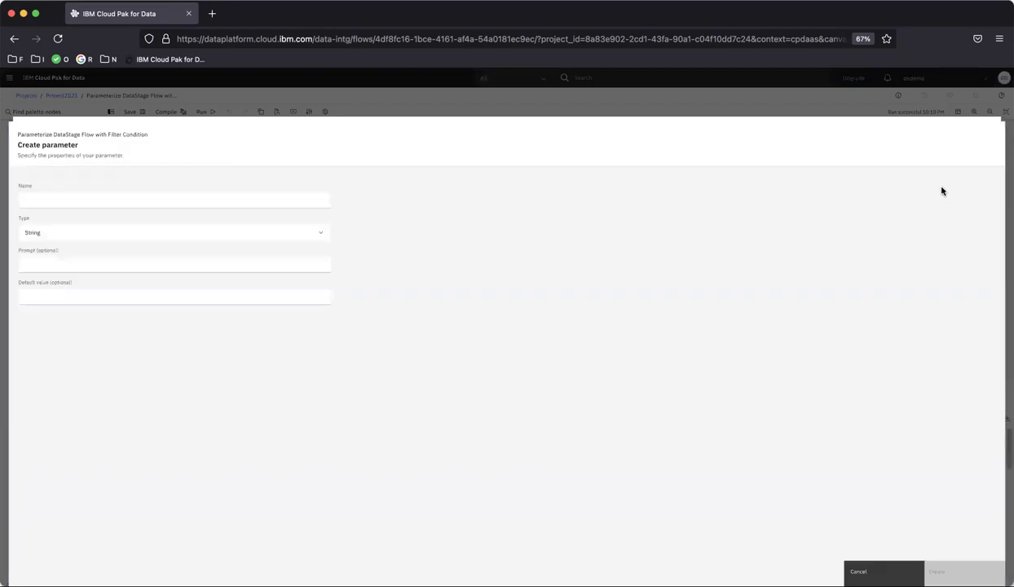
pyautogui.click(70, 199)
pyautogui.write('Source')
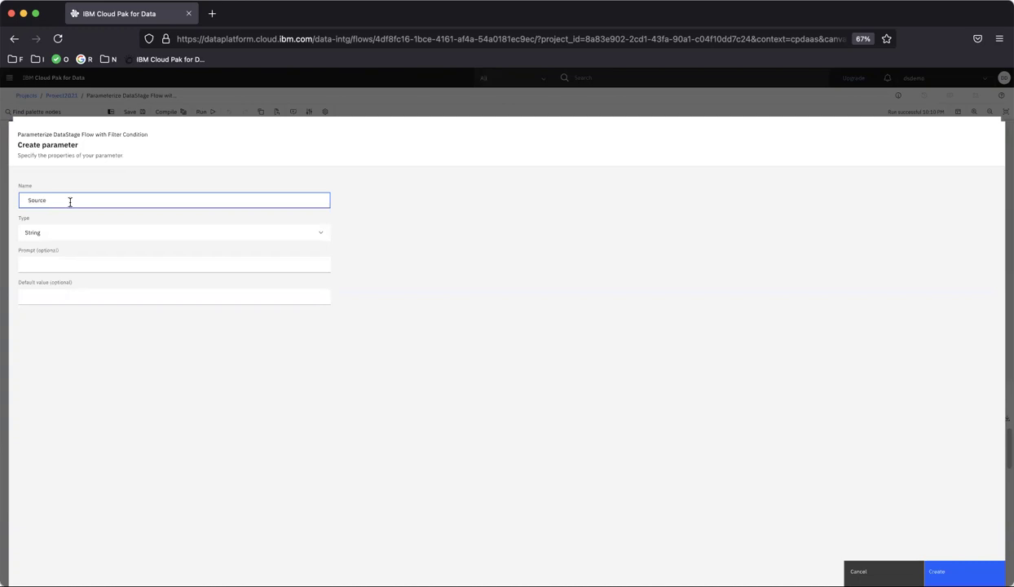
pyautogui.click(51, 264)
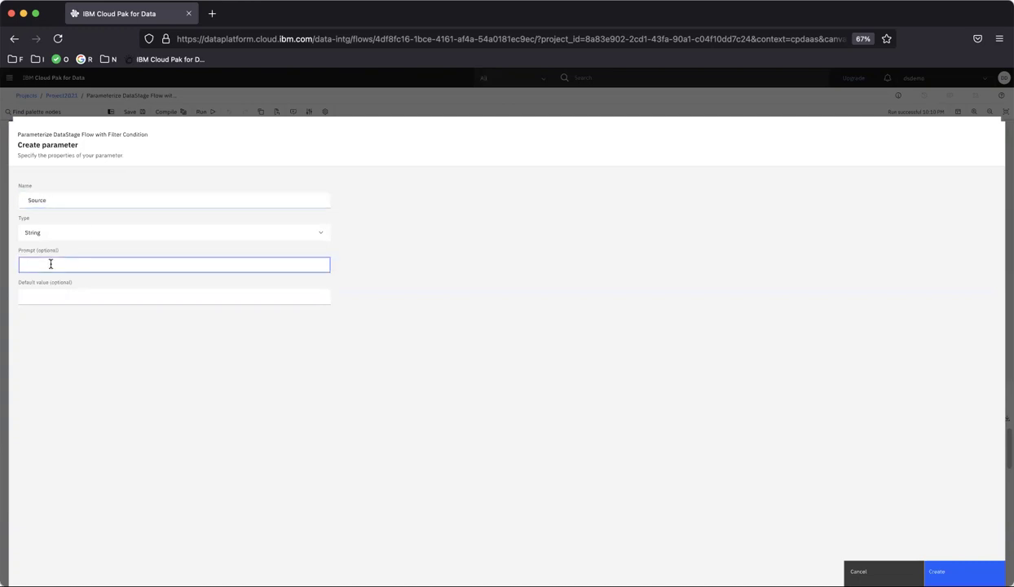
pyautogui.write('Sales Source')
pyautogui.click(44, 296)
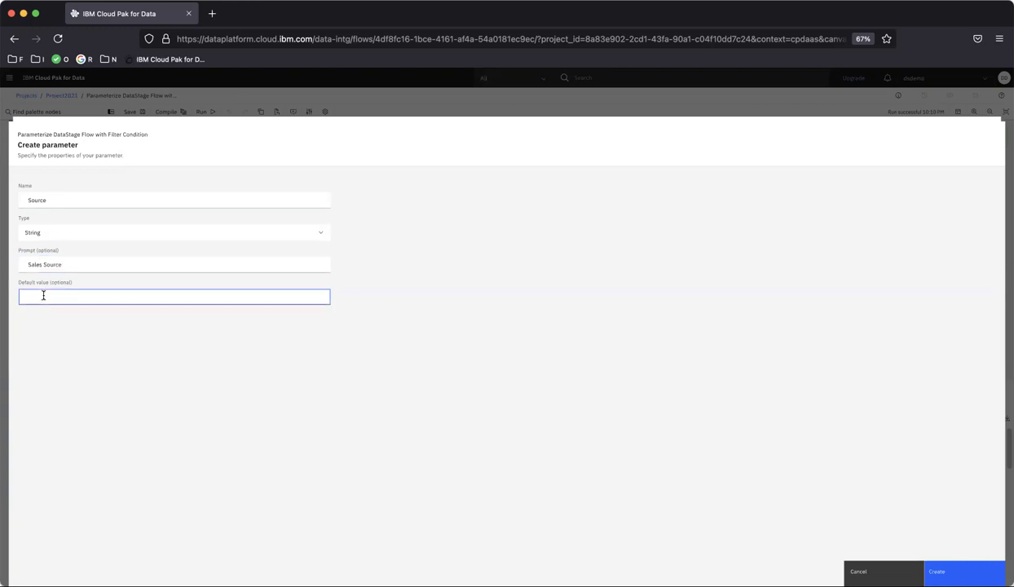
pyautogui.write('Overstock')
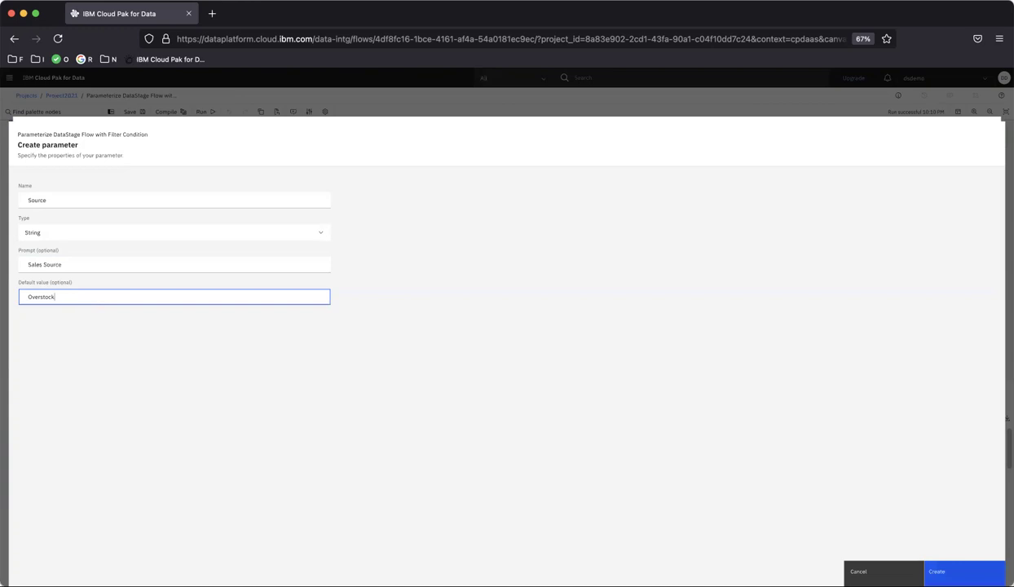
pyautogui.click(954, 571)
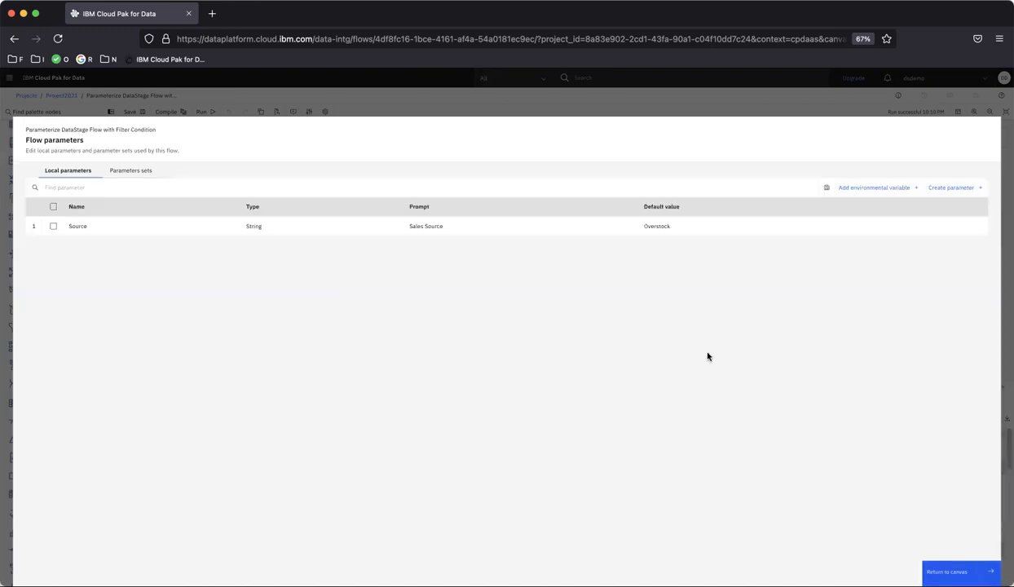
pyautogui.click(54, 226)
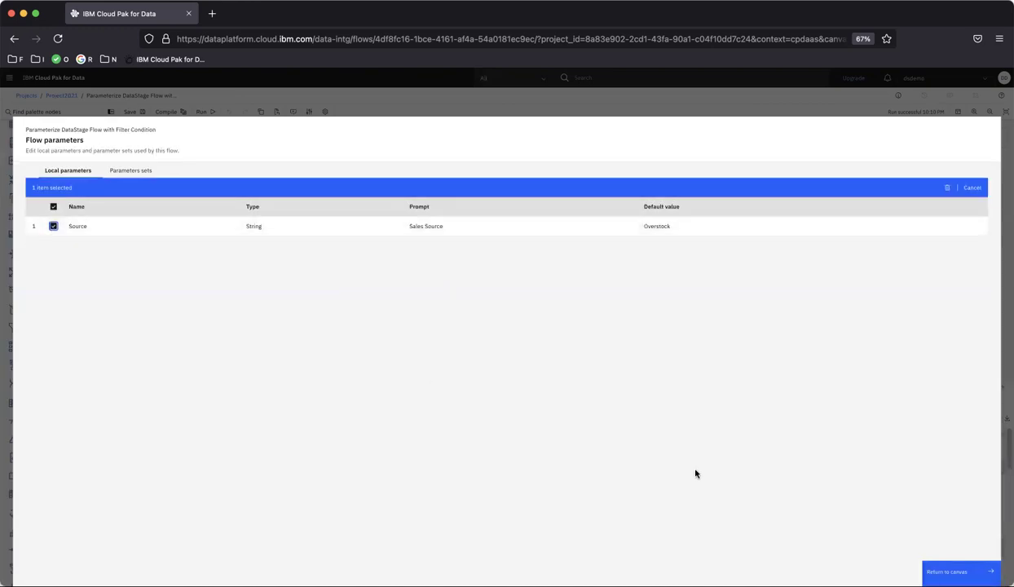
pyautogui.click(950, 572)
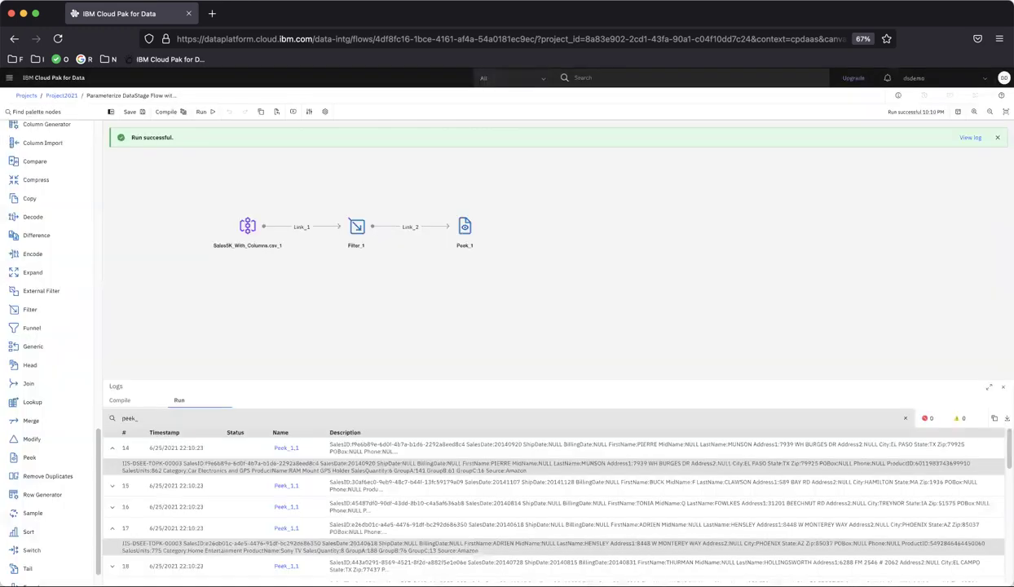
# Step: Replace the literal in the Filter_1 where clause with the parameter reference so it reads Source = '#Source#', and save the stage
pyautogui.doubleClick(356, 230)
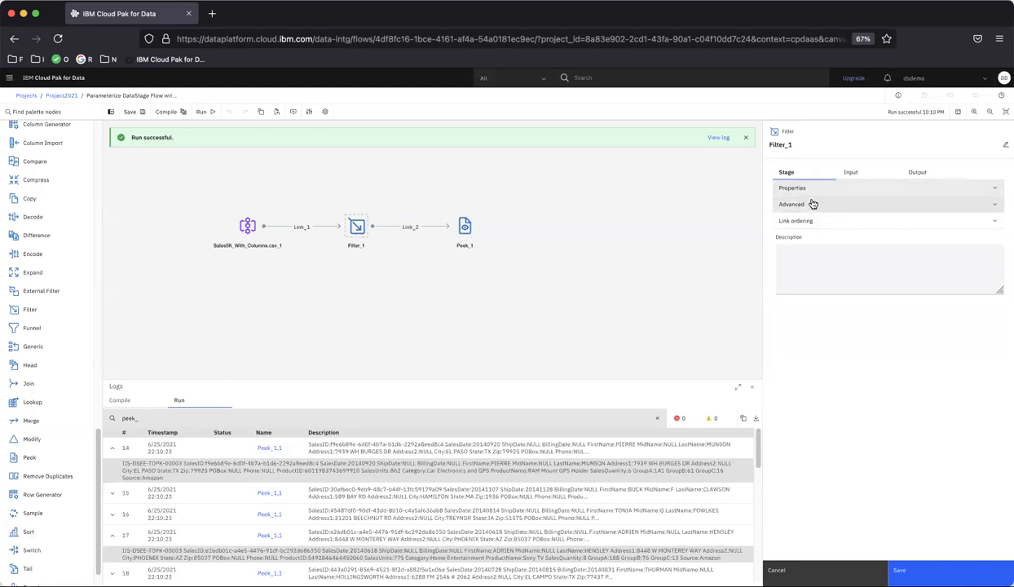
pyautogui.click(784, 187)
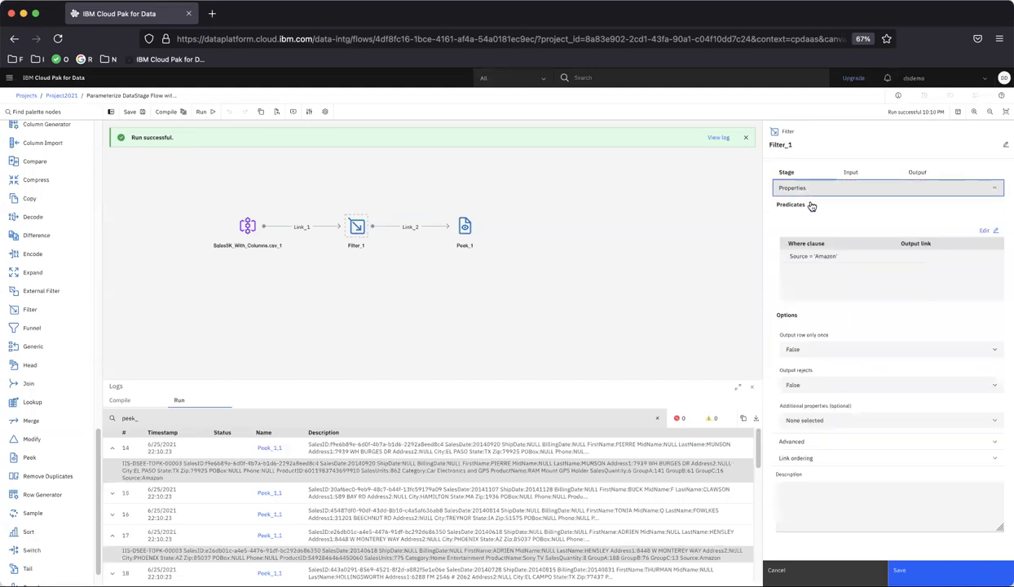
pyautogui.click(988, 230)
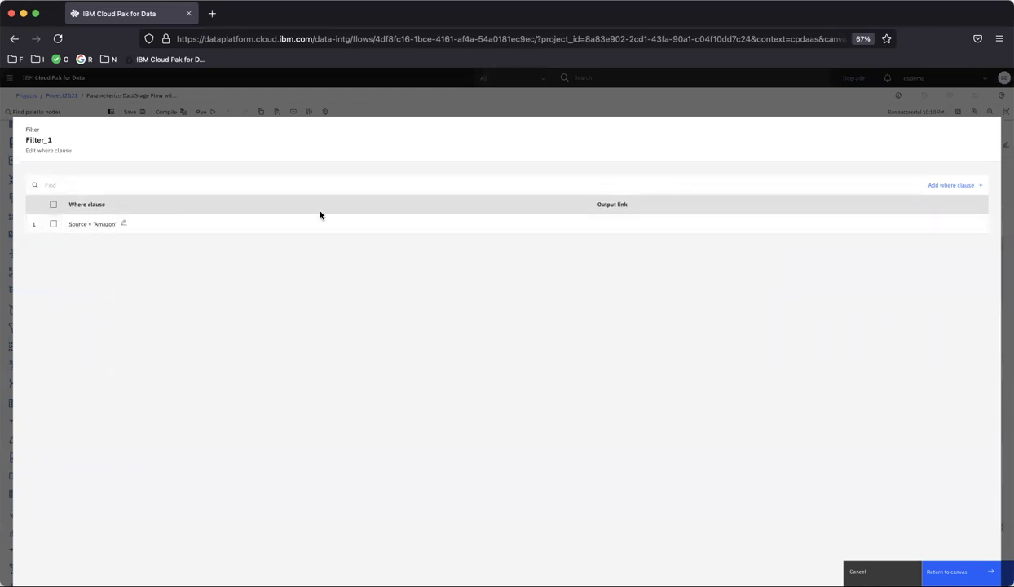
pyautogui.click(123, 224)
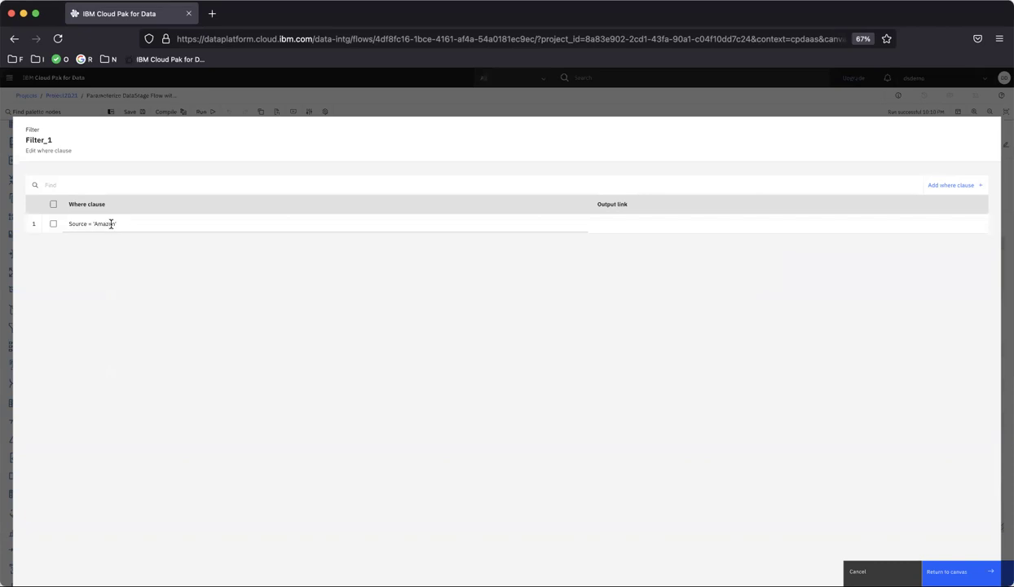
pyautogui.click(116, 225)
pyautogui.click(244, 204)
pyautogui.click(122, 226)
pyautogui.click(90, 227)
pyautogui.moveTo(93, 226); pyautogui.dragTo(115, 229)
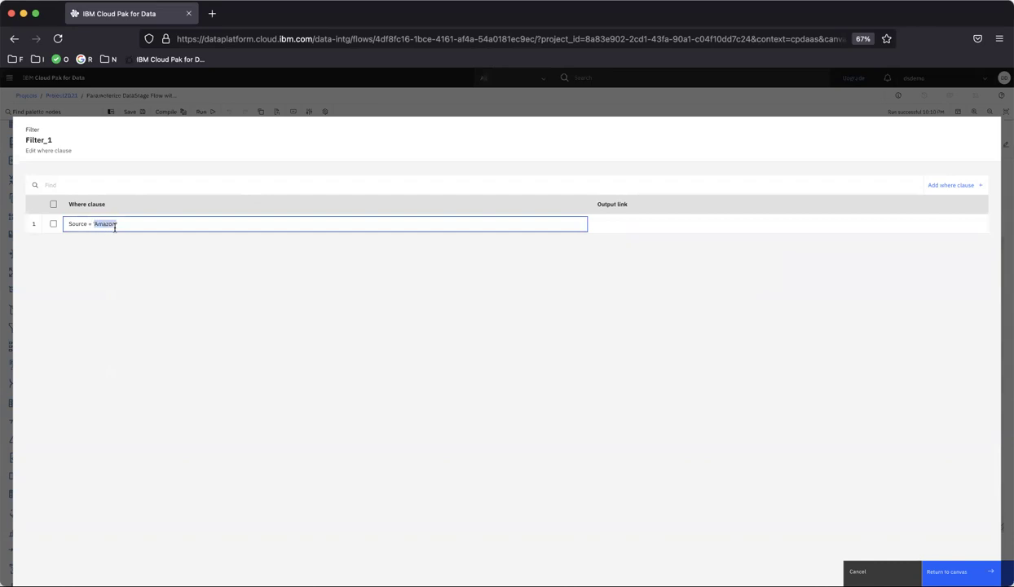
pyautogui.press('BackSpace')
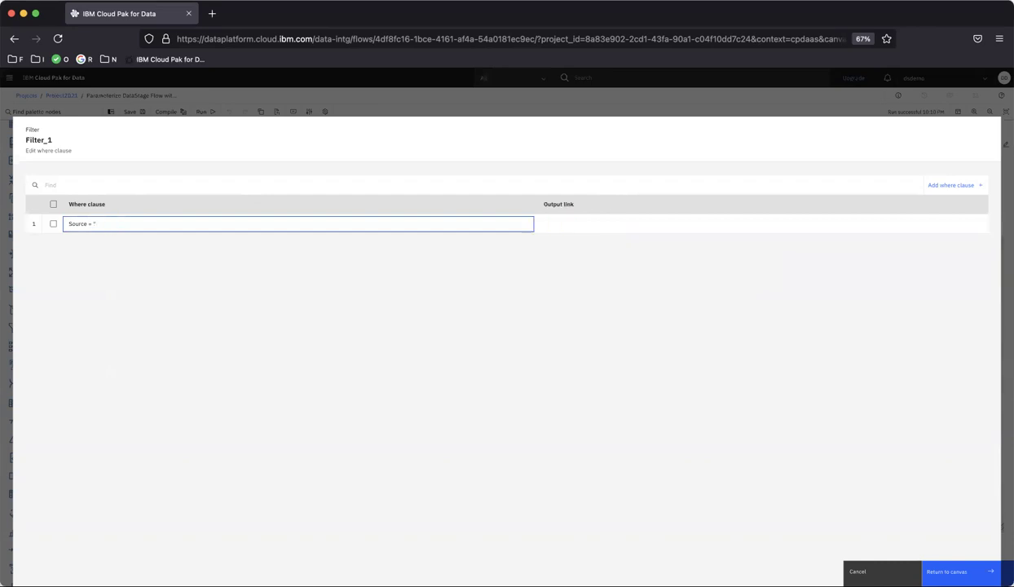
pyautogui.write('#Source#')
pyautogui.press('Return')
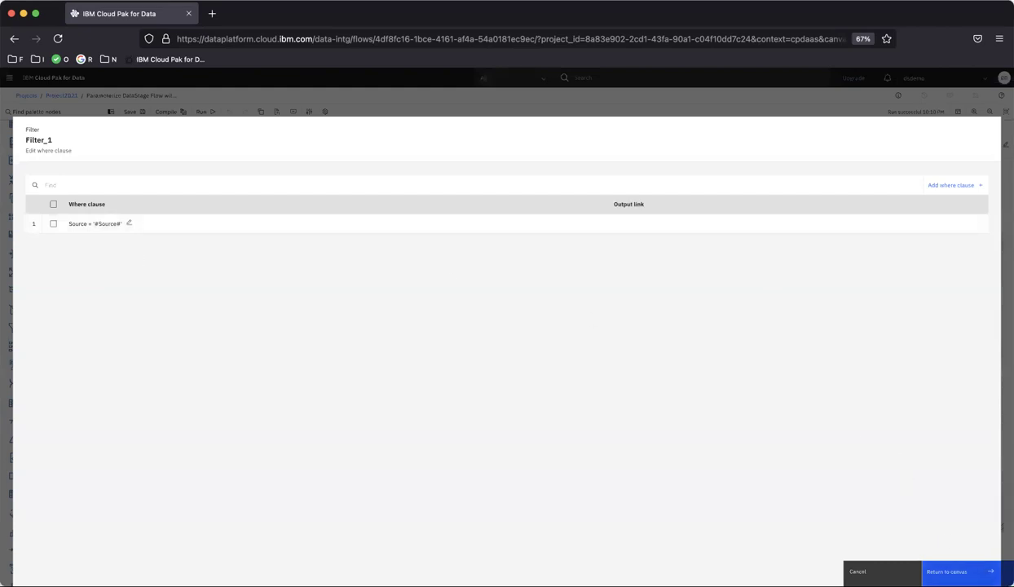
pyautogui.click(950, 571)
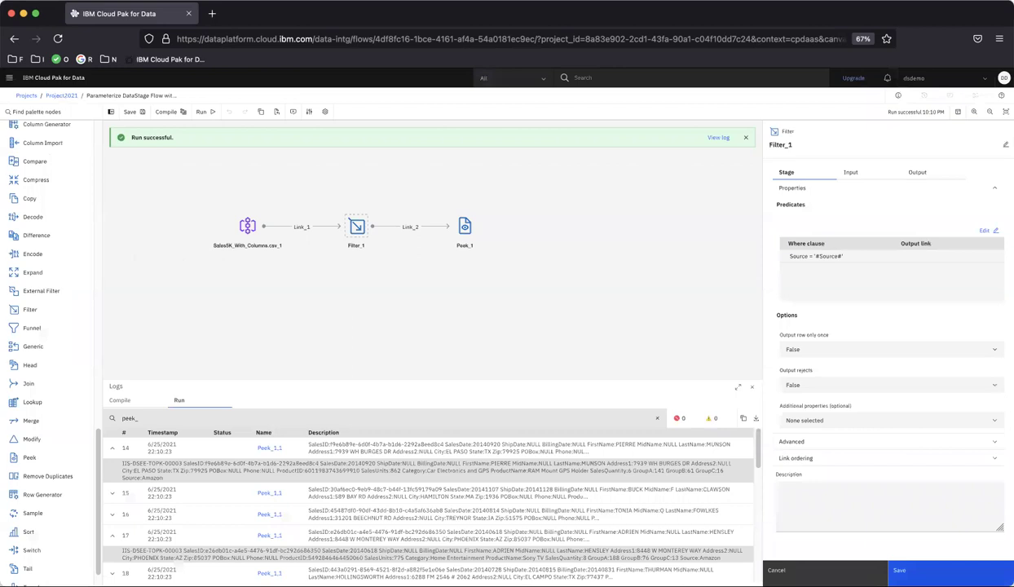
pyautogui.click(899, 570)
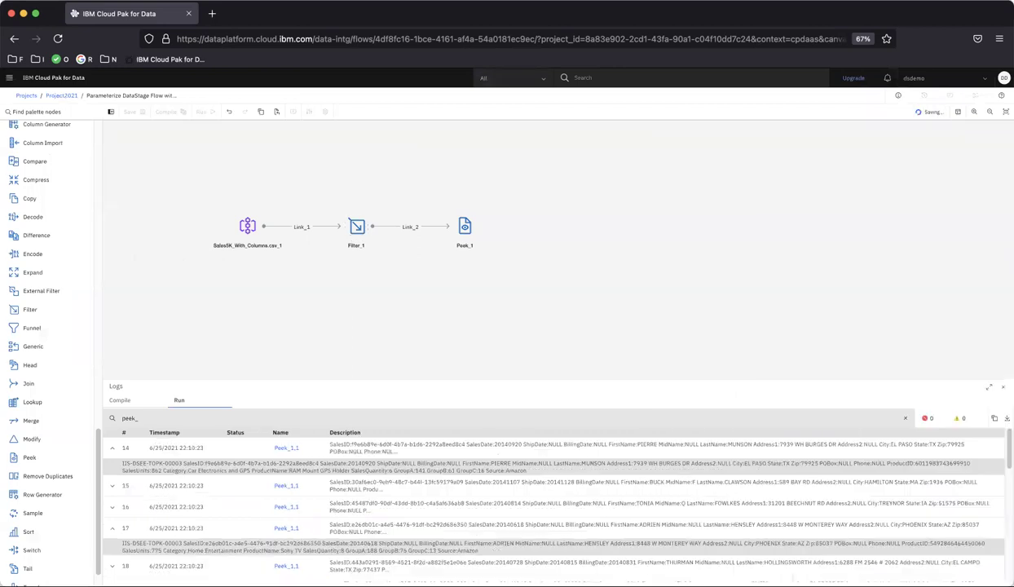
# Step: Run the flow with the parameterized filter and search its run log for "peek_"
pyautogui.click(205, 114)
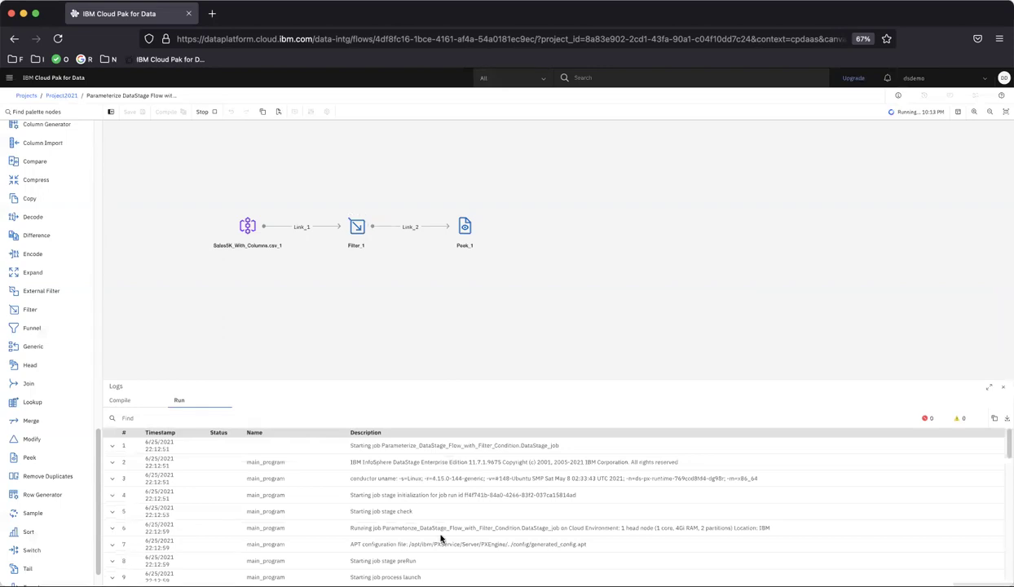
pyautogui.scroll(-10, 438, 534)
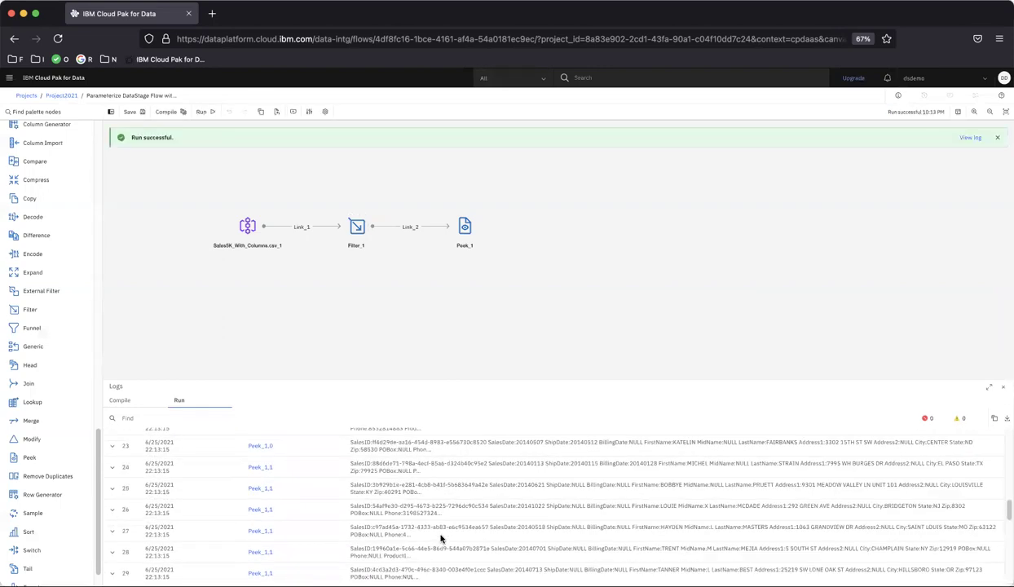
pyautogui.scroll(5, 263, 456)
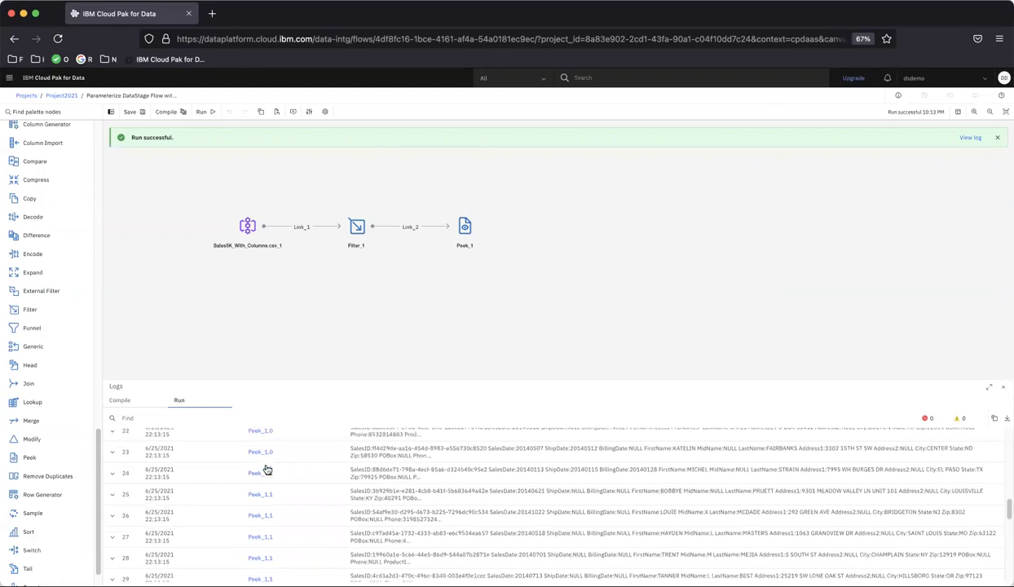
pyautogui.click(294, 414)
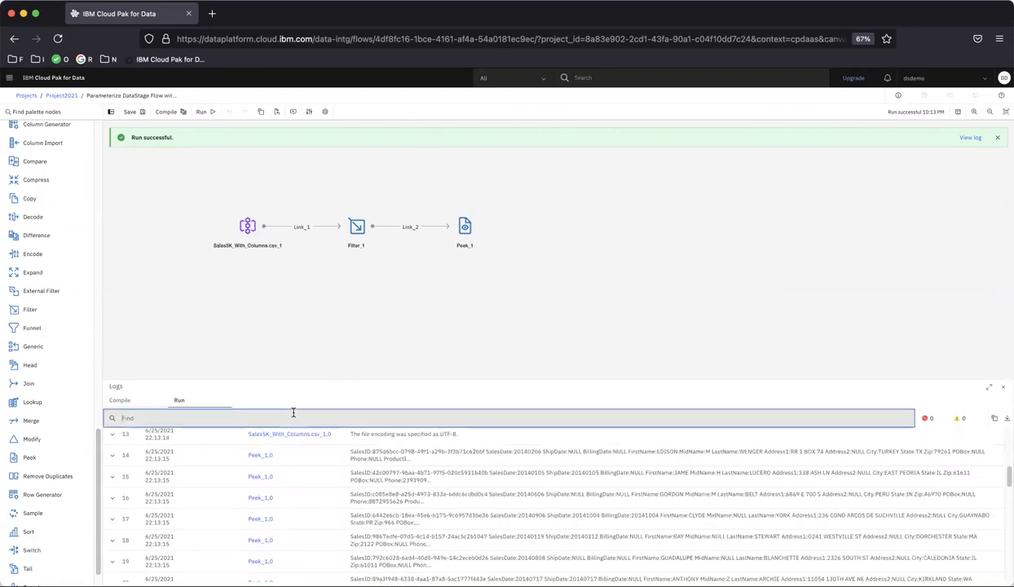
pyautogui.write('peek_')
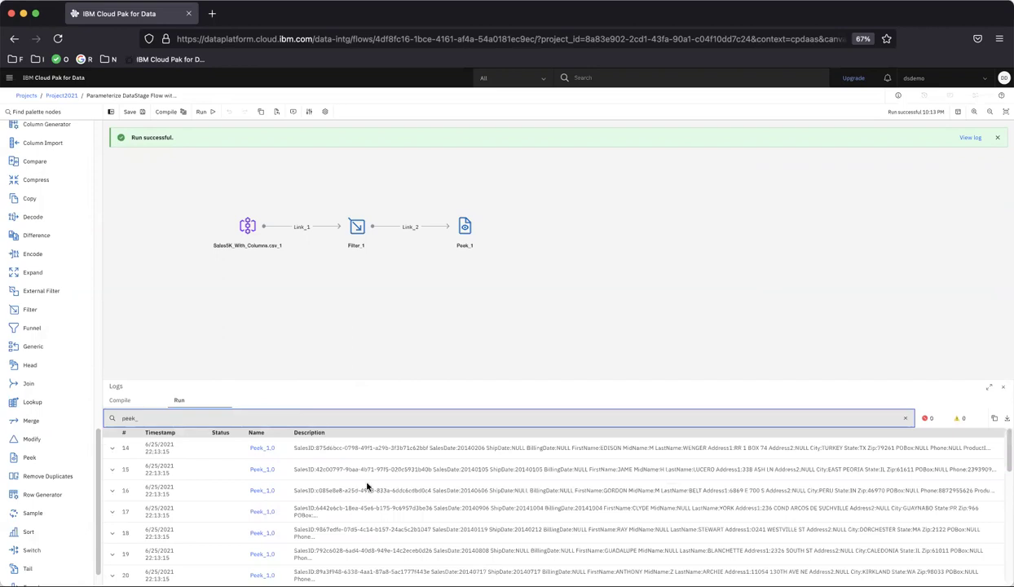
# Step: Expand Peek_1 log entries 14 and 15 and check the Source value in each record
pyautogui.click(112, 448)
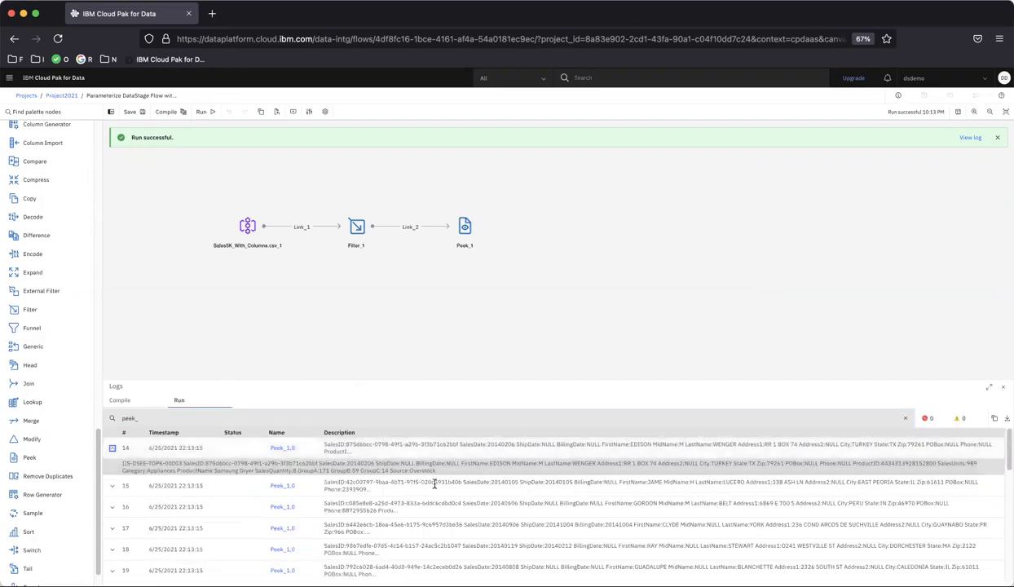
pyautogui.moveTo(412, 469); pyautogui.dragTo(436, 470)
pyautogui.click(112, 487)
pyautogui.moveTo(463, 508); pyautogui.dragTo(484, 508)
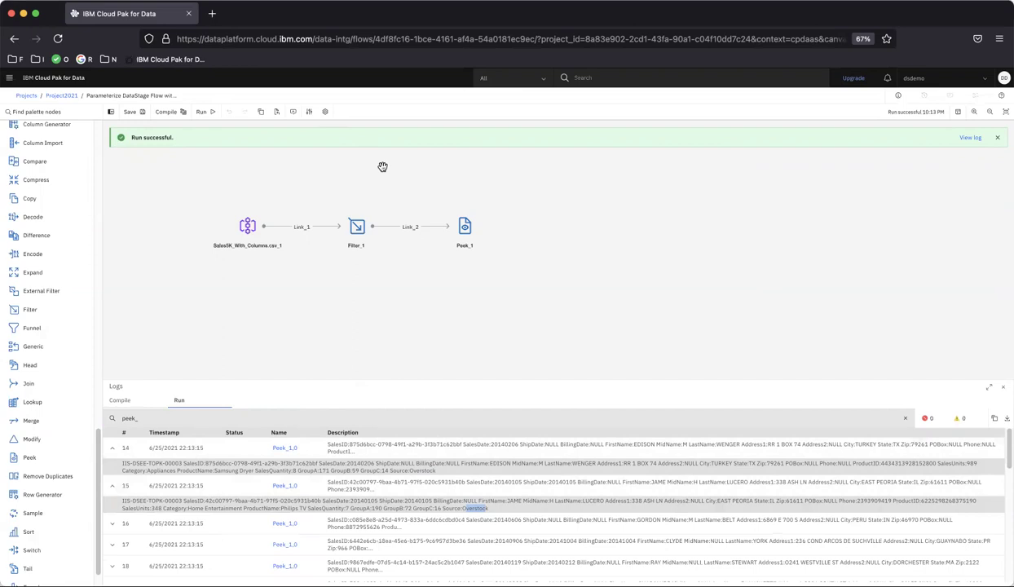
# Step: Set the Source runtime parameter to eBay in the flow's run settings and apply the change
pyautogui.click(325, 113)
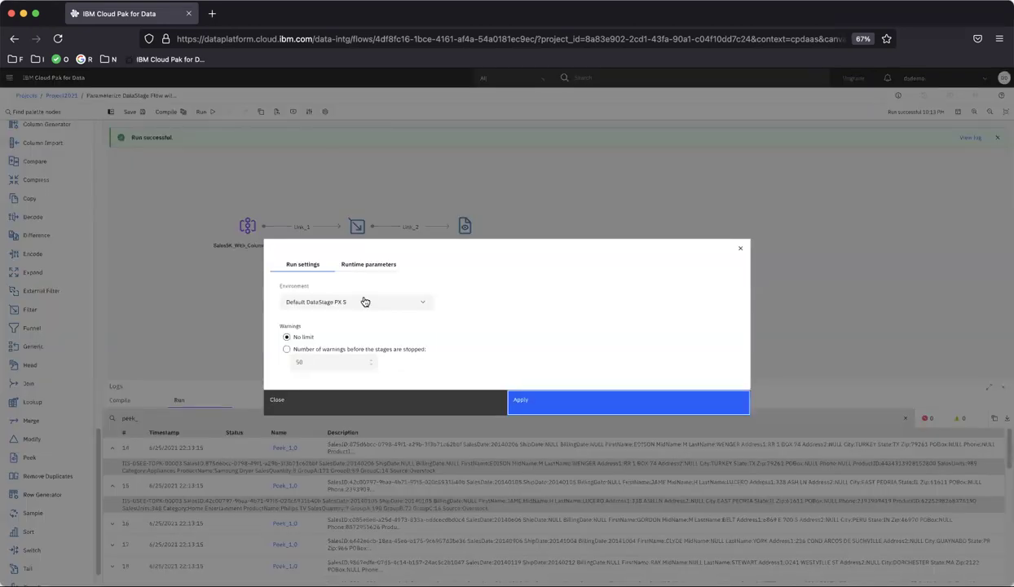
pyautogui.click(376, 264)
pyautogui.moveTo(317, 335); pyautogui.dragTo(257, 334)
pyautogui.write('eBay')
pyautogui.click(549, 414)
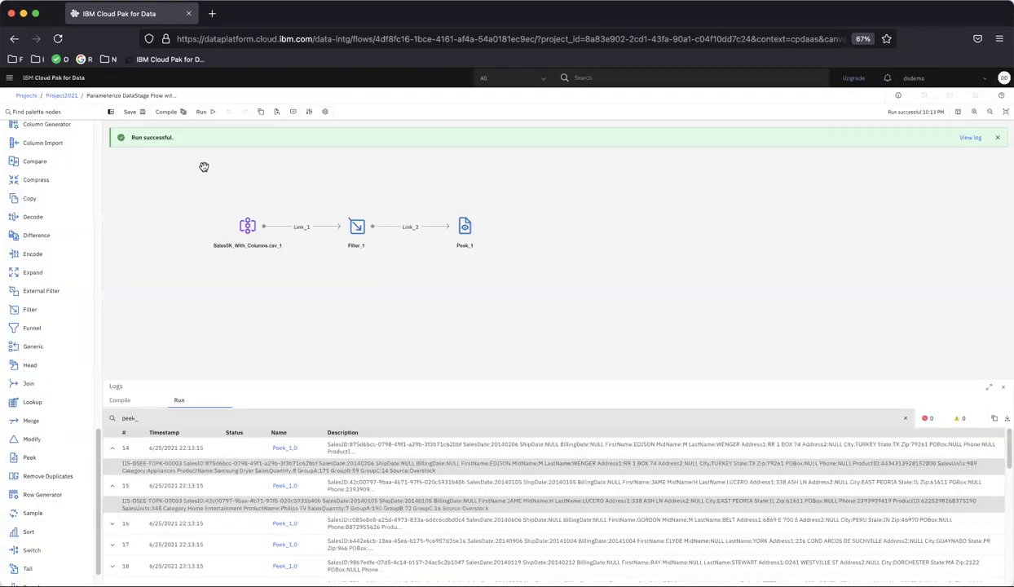
# Step: Run the flow again with the eBay runtime value and search the new run log for "peek_"
pyautogui.click(200, 111)
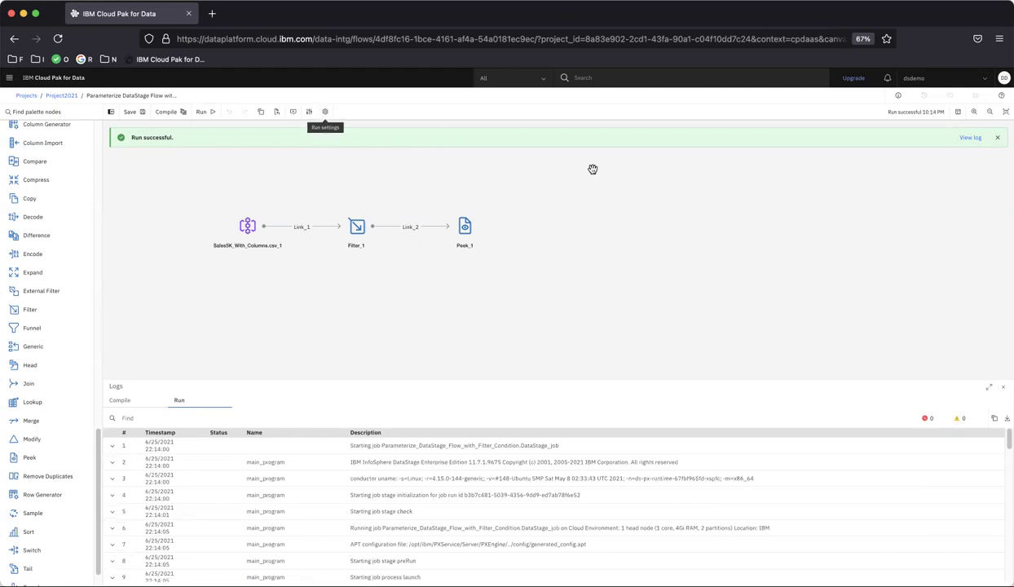
pyautogui.click(359, 419)
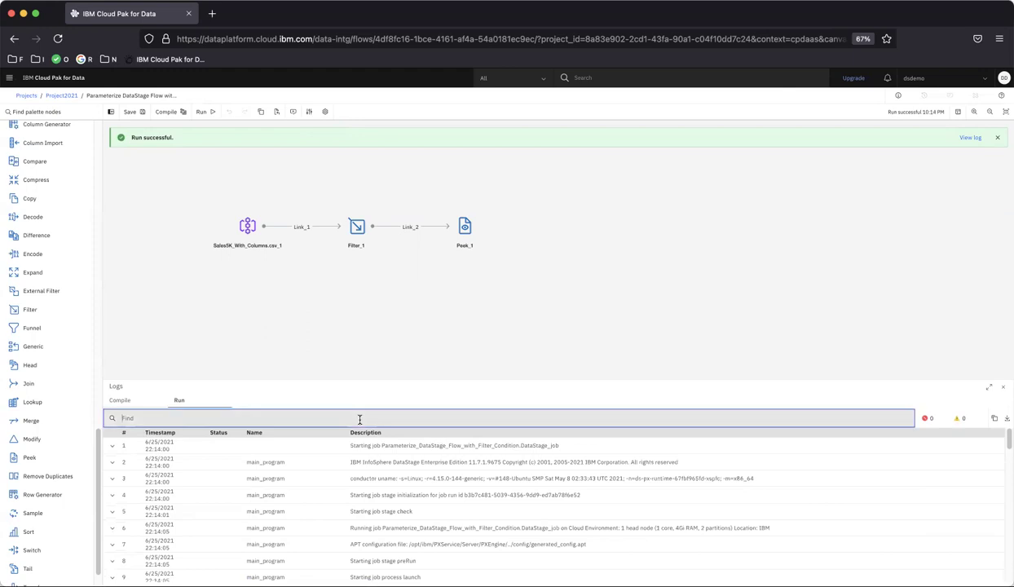
pyautogui.write('peek_')
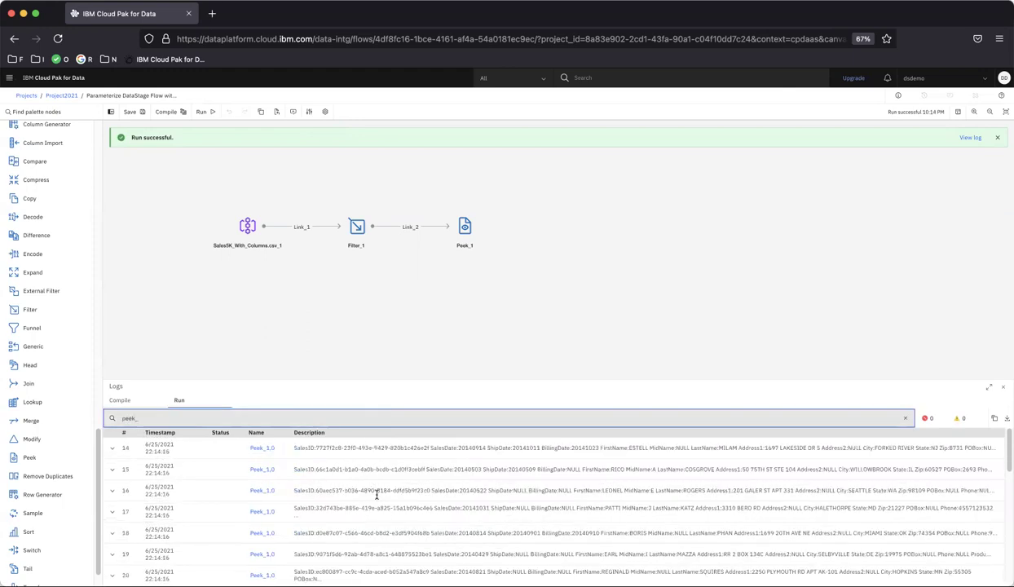
# Step: Expand entries 14 and 15 in the new run's log and check each record's Source value against eBay
pyautogui.click(112, 448)
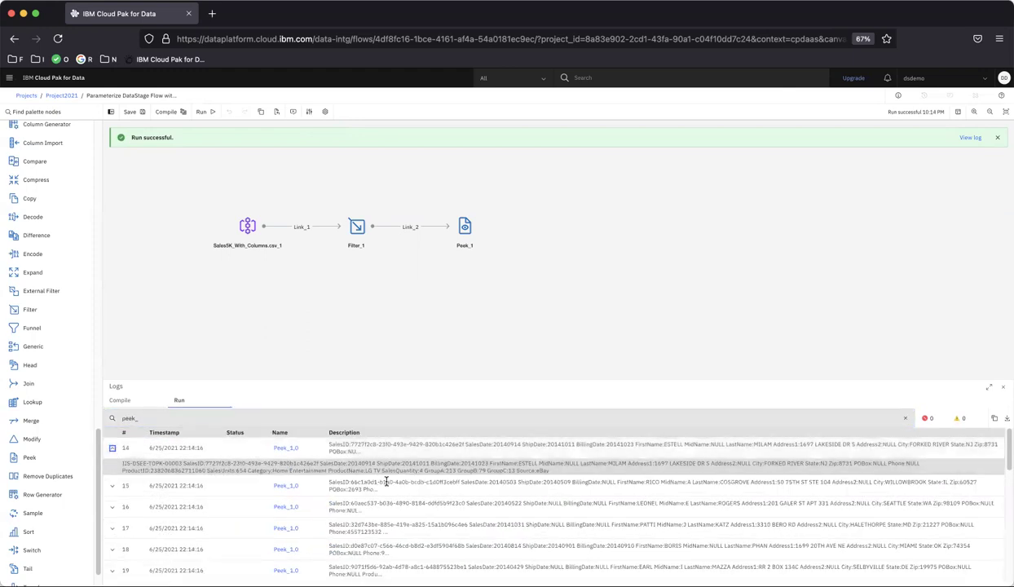
pyautogui.doubleClick(542, 470)
pyautogui.click(113, 487)
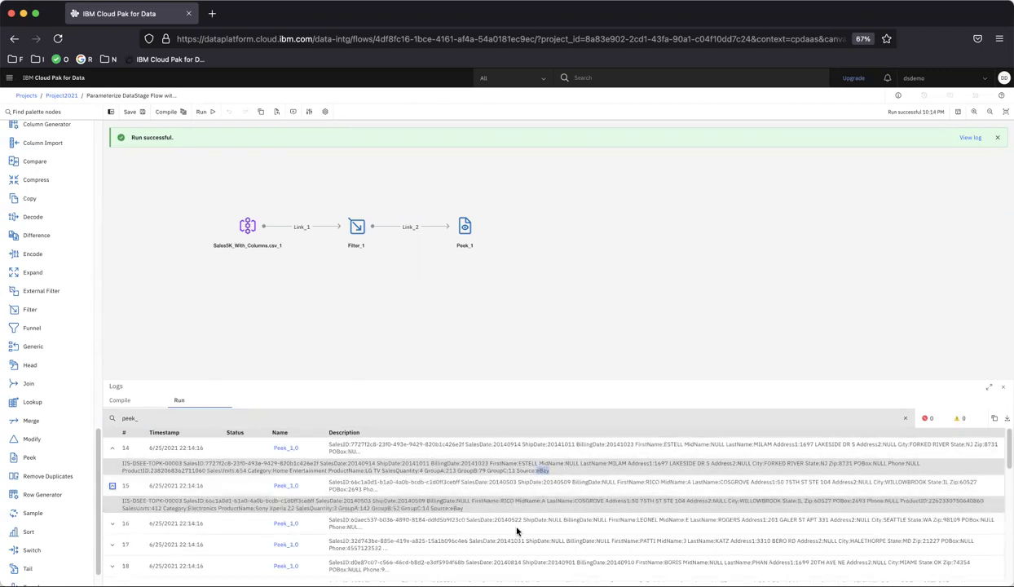
pyautogui.doubleClick(457, 508)
# Step: Review the flow's local parameters and return to the canvas
pyautogui.click(310, 113)
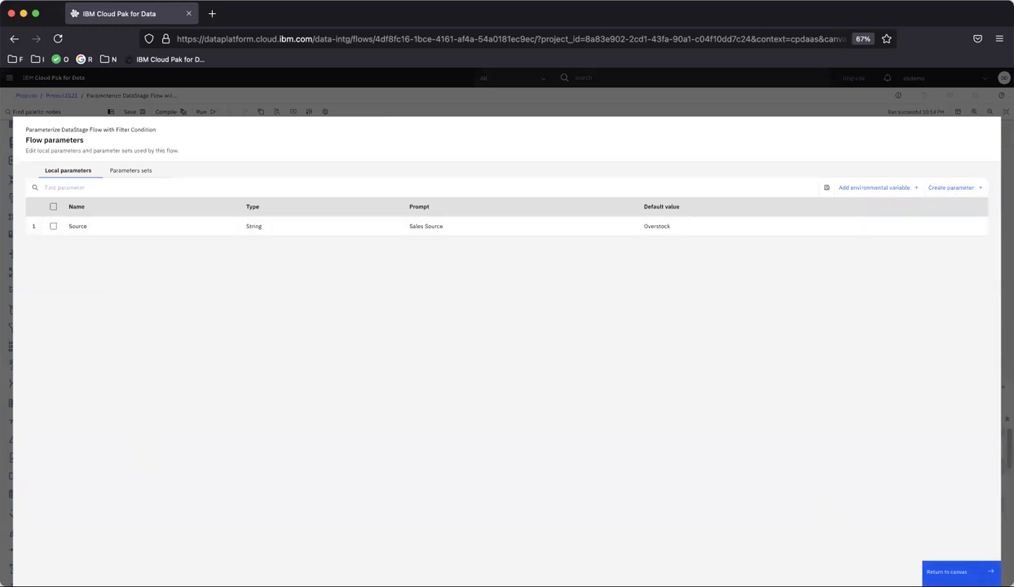
pyautogui.click(933, 568)
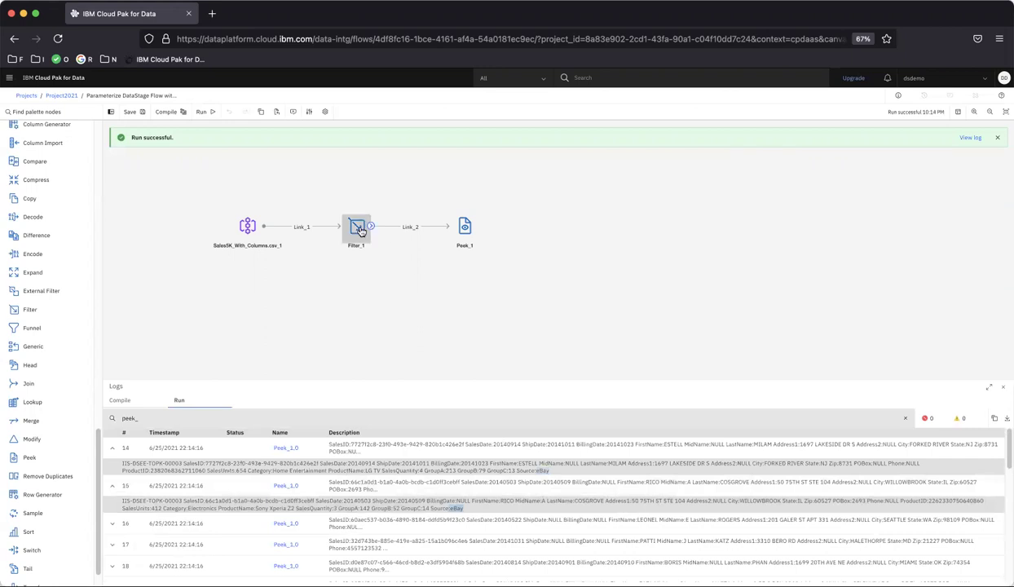